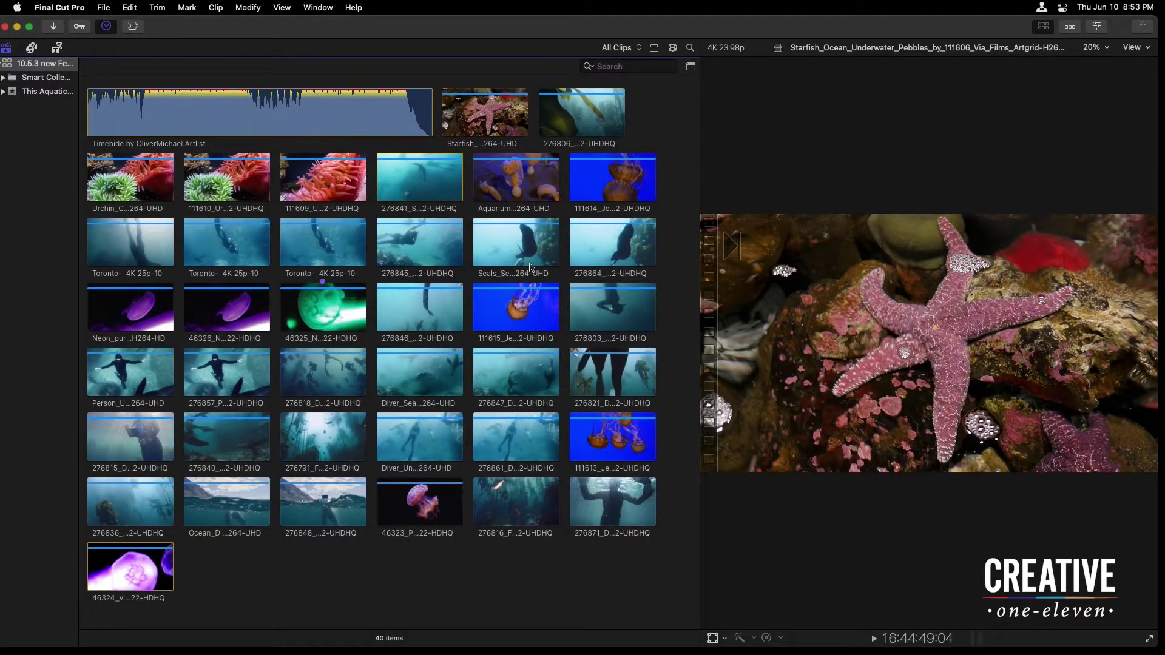
- Select clip 276845, then add clips 276803 and 276857 to the selection
{"action": "left_click", "coordinate": [134, 249]}
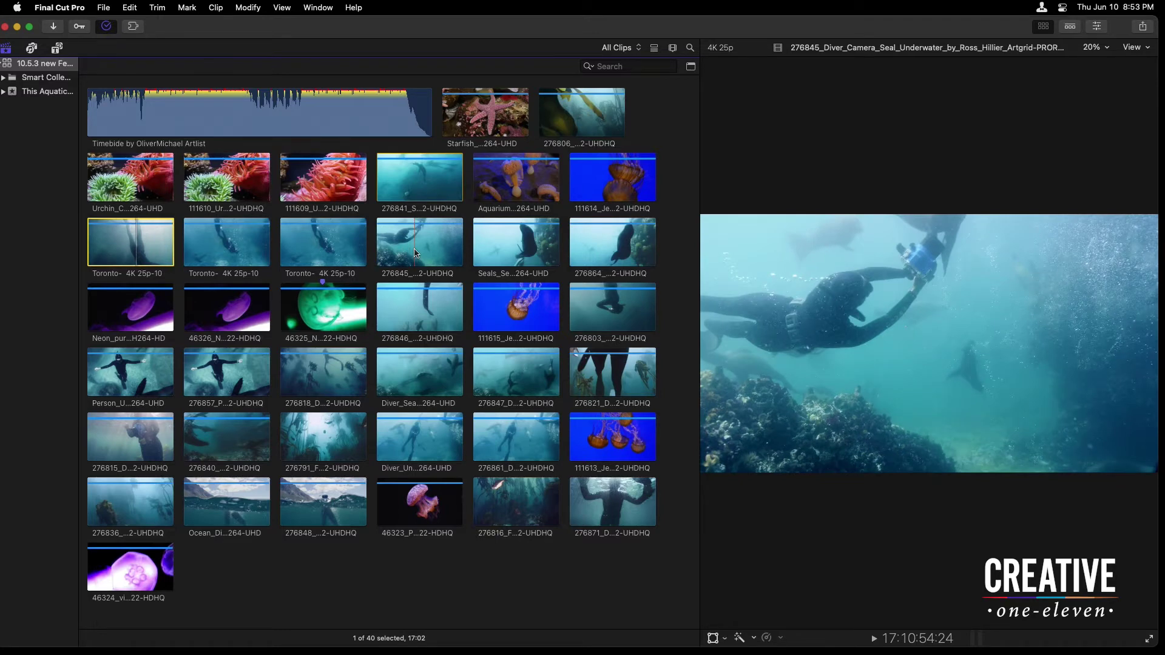
{"action": "left_click", "coordinate": [417, 253]}
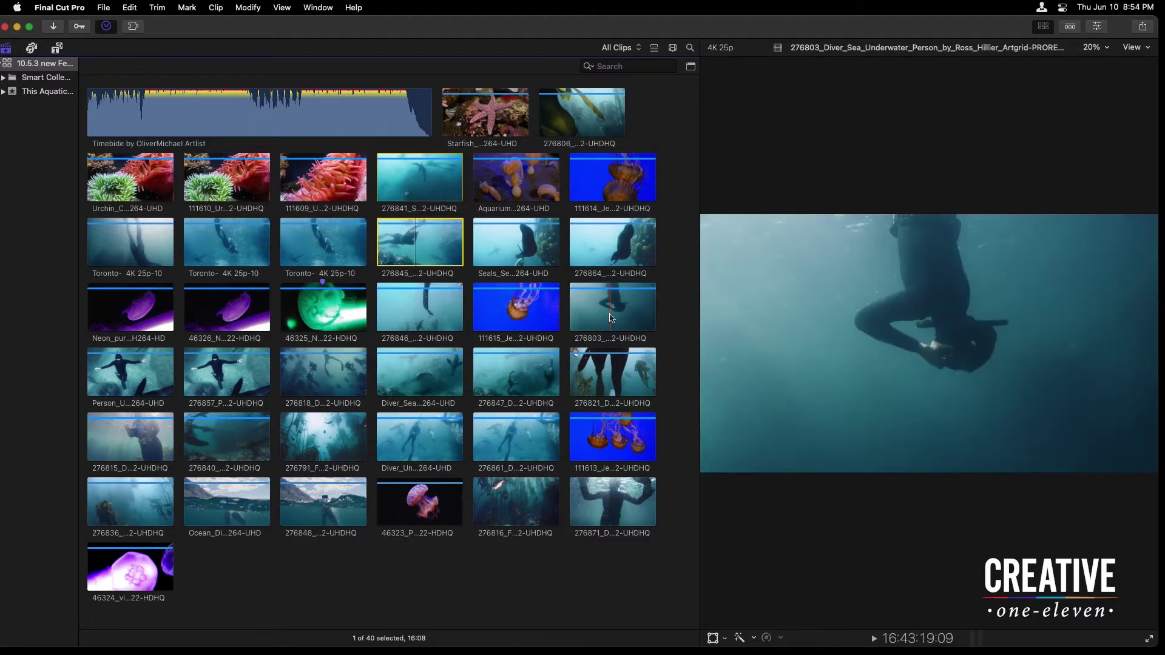
{"action": "left_click", "coordinate": [610, 318], "text": "super"}
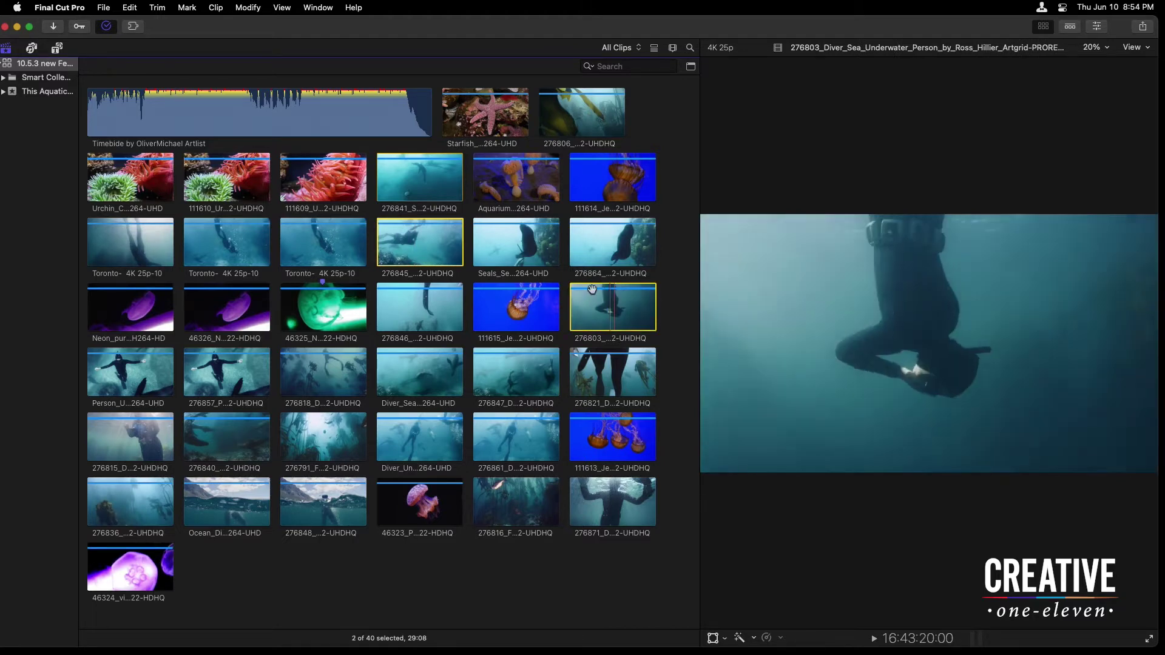
{"action": "left_click", "coordinate": [231, 376], "text": "super"}
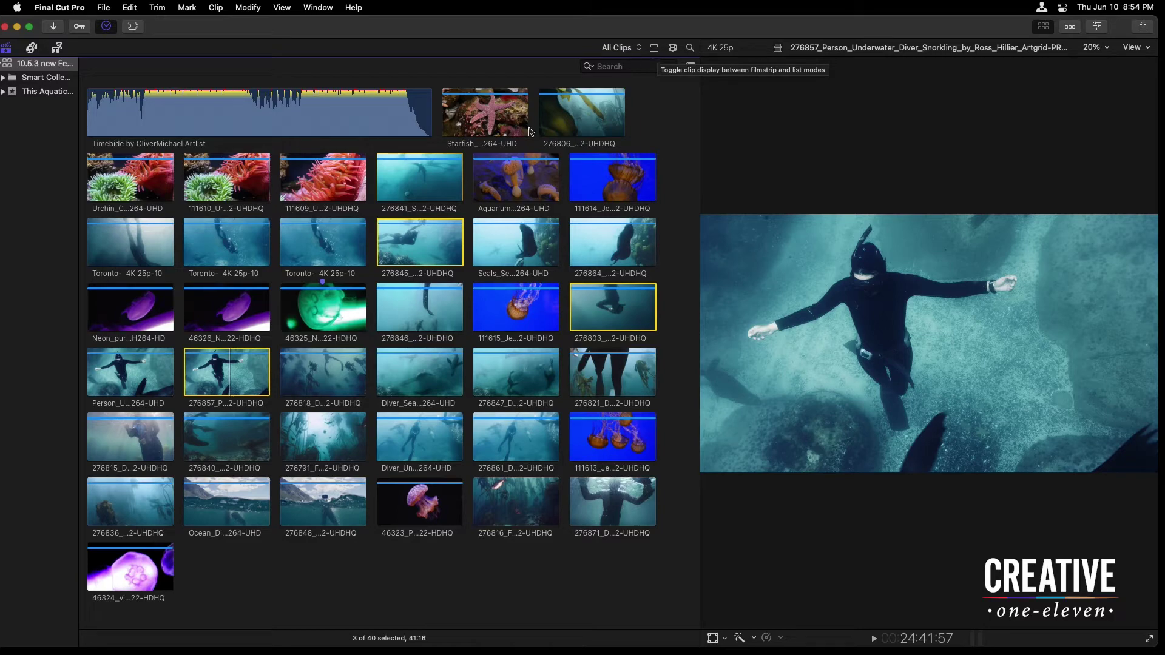
- In the Inspector, enter the note 'Love This' for the three selected diver clips
{"action": "left_click", "coordinate": [1097, 27]}
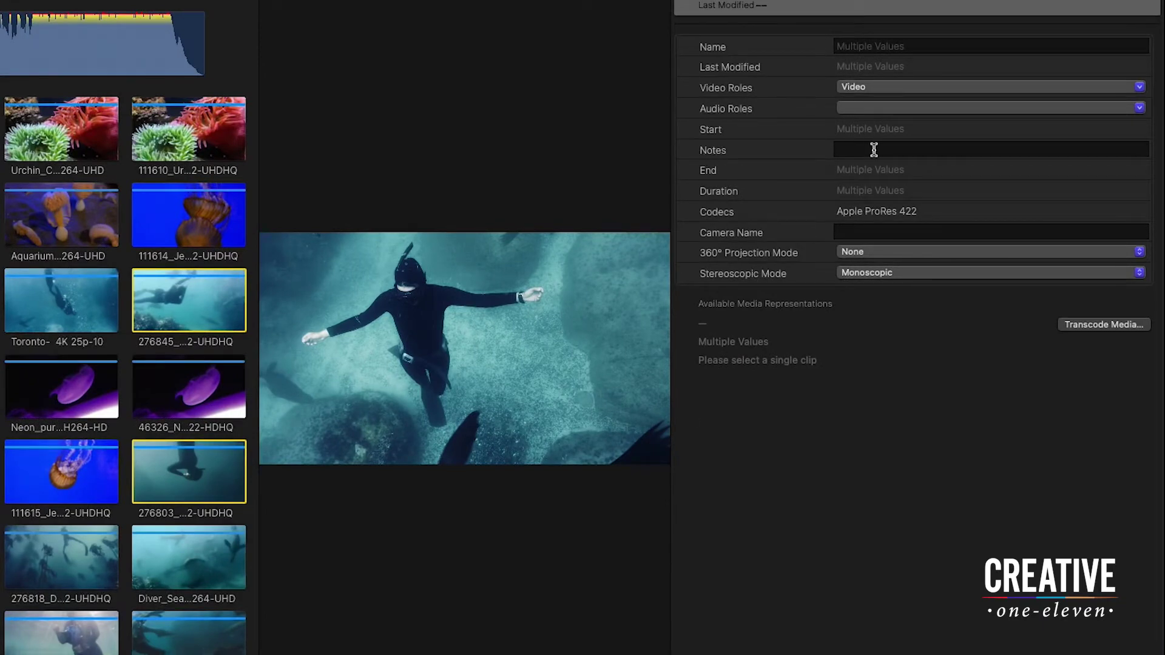
{"action": "left_click", "coordinate": [874, 150]}
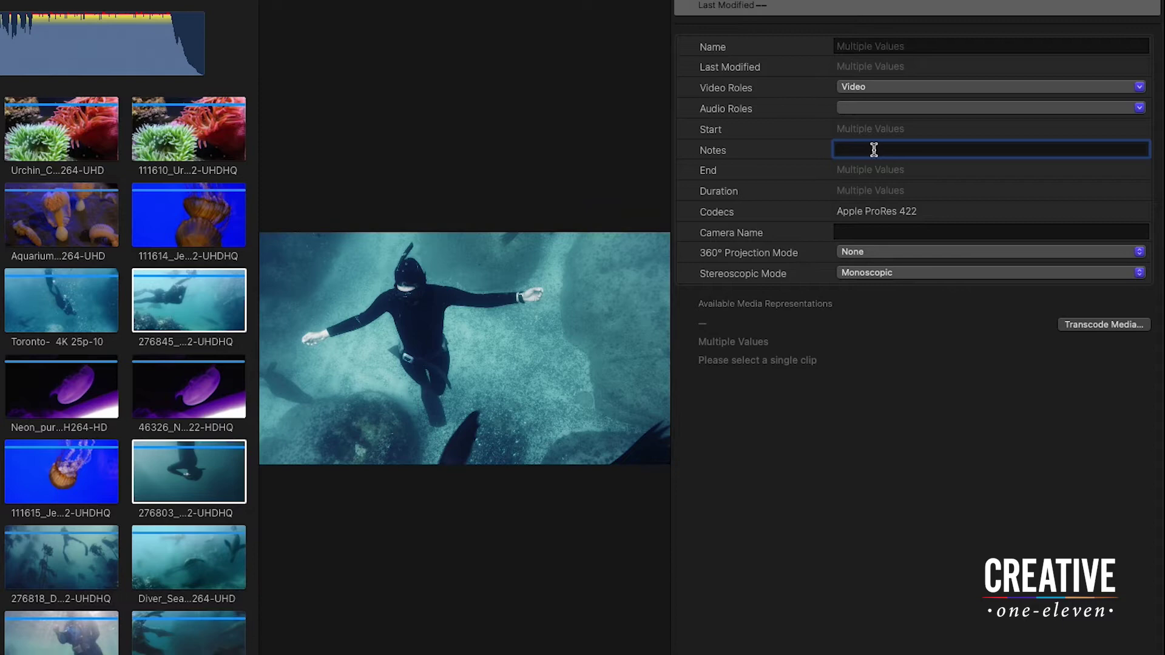
{"action": "type", "text": "Love This"}
{"action": "left_click", "coordinate": [164, 303]}
{"action": "key", "text": "space"}
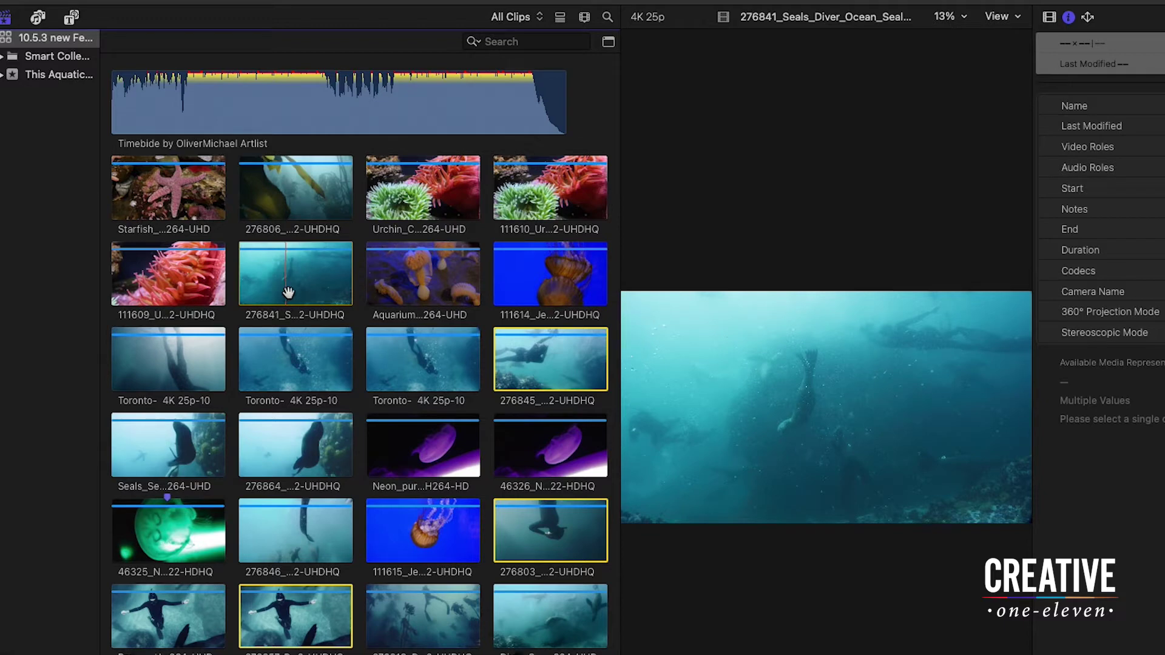
- Set up a Filter HUD search for clips whose Notes include 'love'
{"action": "left_click", "coordinate": [608, 17]}
{"action": "left_click", "coordinate": [608, 17]}
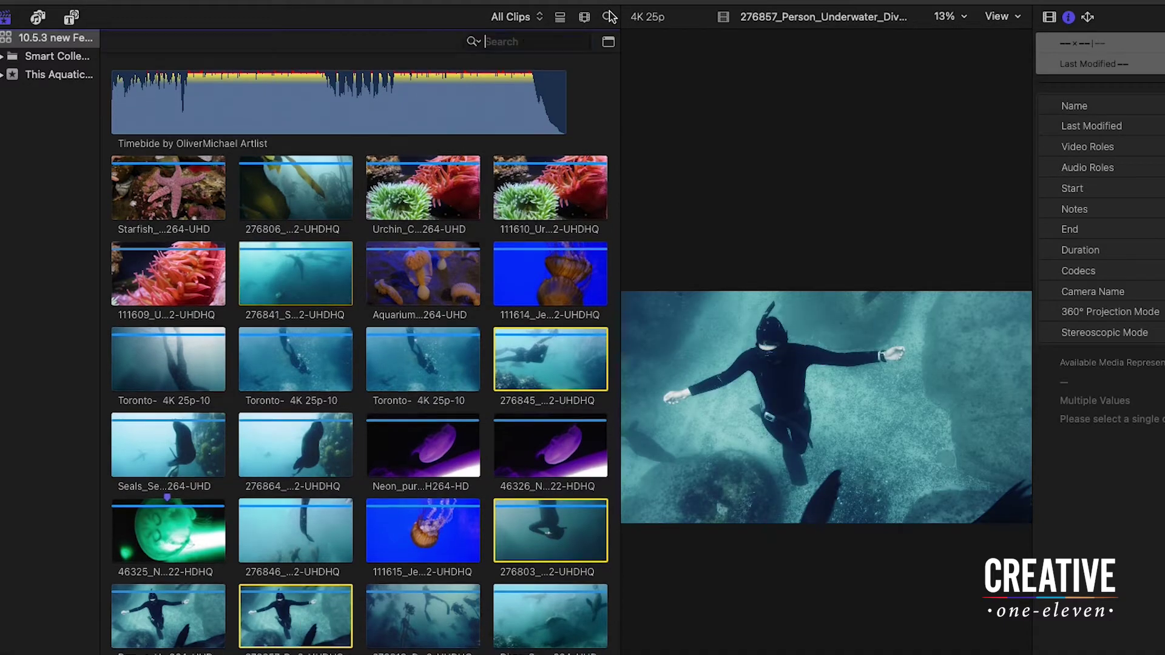
{"action": "left_click", "coordinate": [609, 42]}
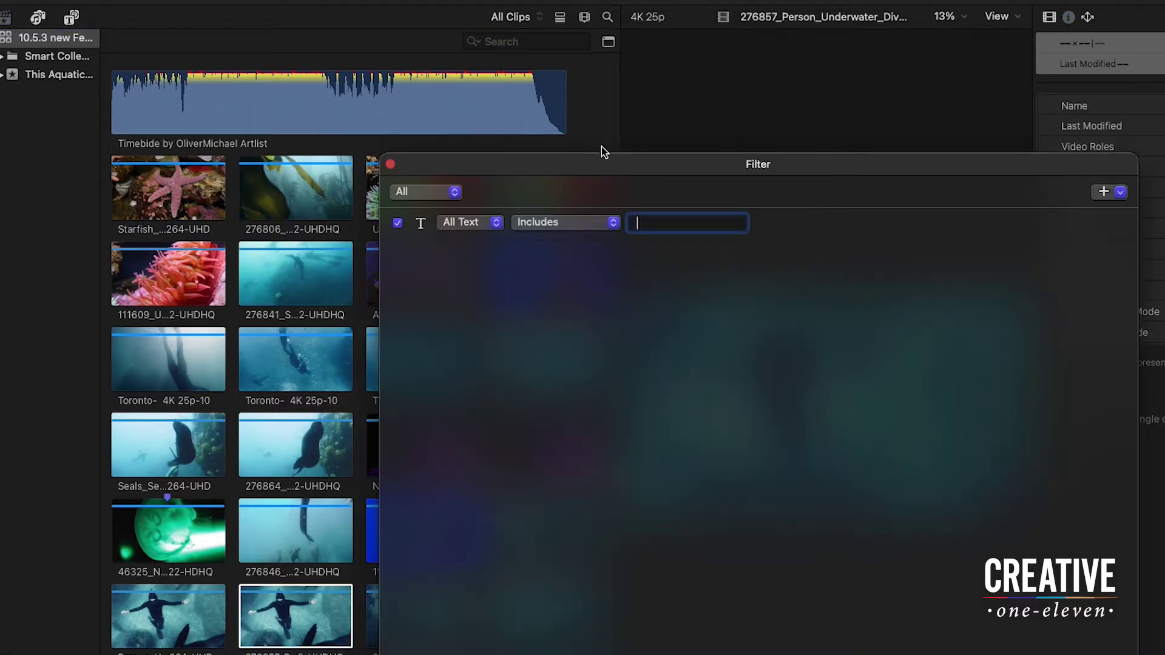
{"action": "left_click_drag", "start_coordinate": [612, 163], "coordinate": [611, 112]}
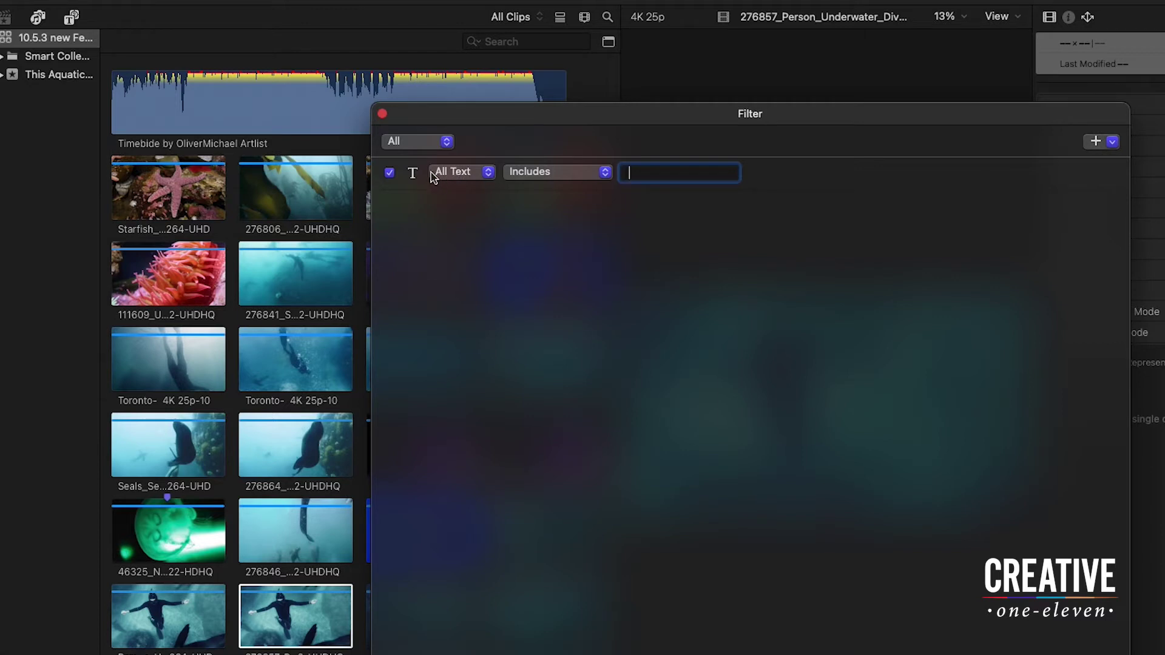
{"action": "left_click", "coordinate": [483, 170]}
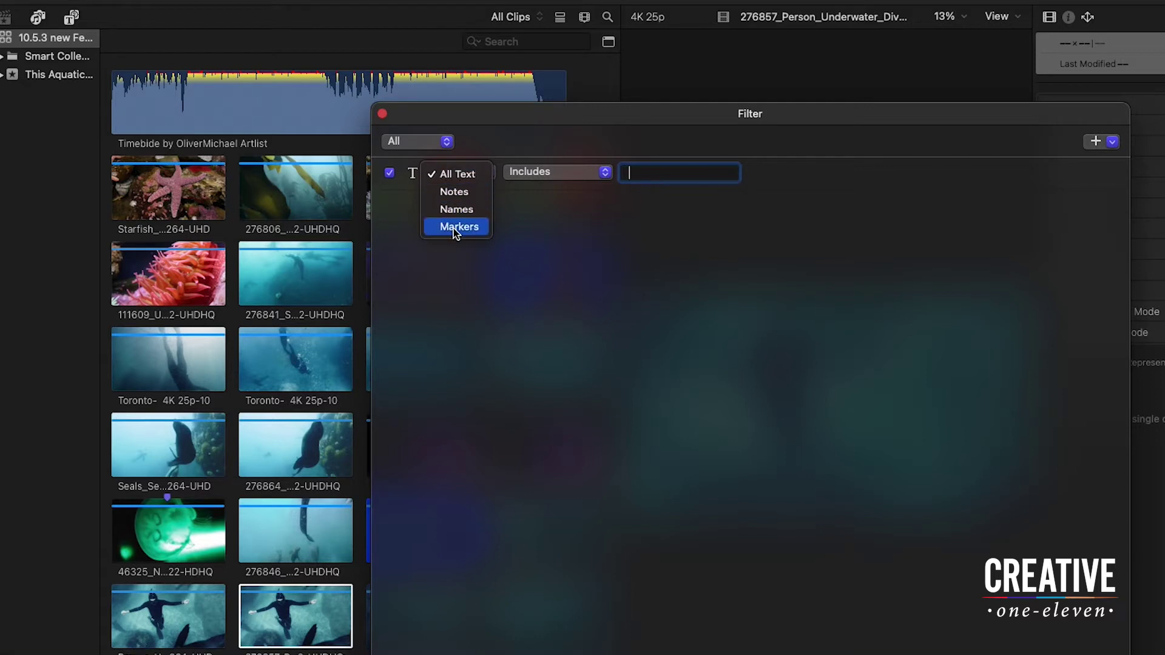
{"action": "left_click", "coordinate": [441, 194]}
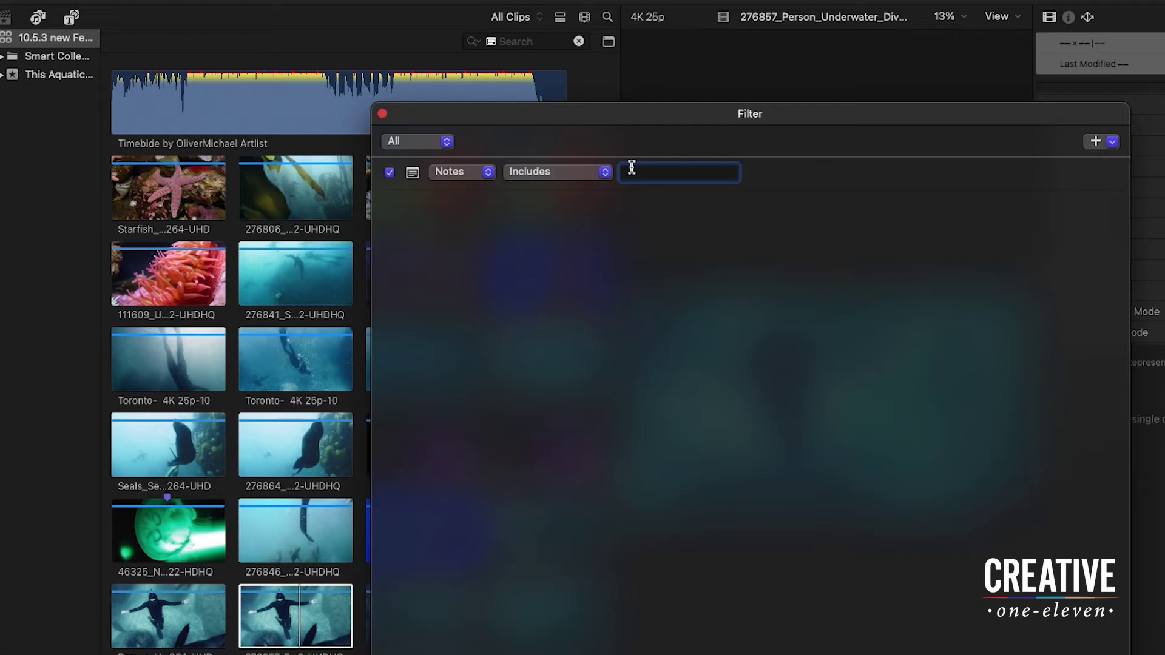
{"action": "type", "text": "love"}
{"action": "key", "text": "Return"}
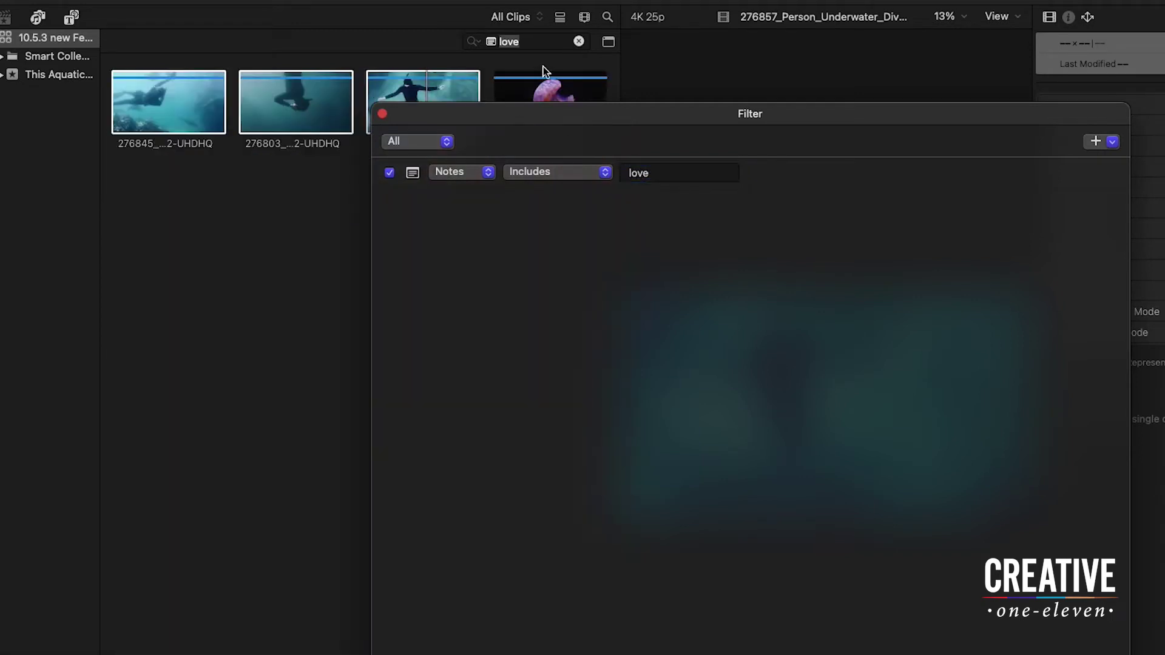
- Check the notes on result clips 276857, 276803 and jellyfish clip 46323
{"action": "left_click_drag", "start_coordinate": [524, 134], "coordinate": [384, 235]}
{"action": "left_click", "coordinate": [415, 107]}
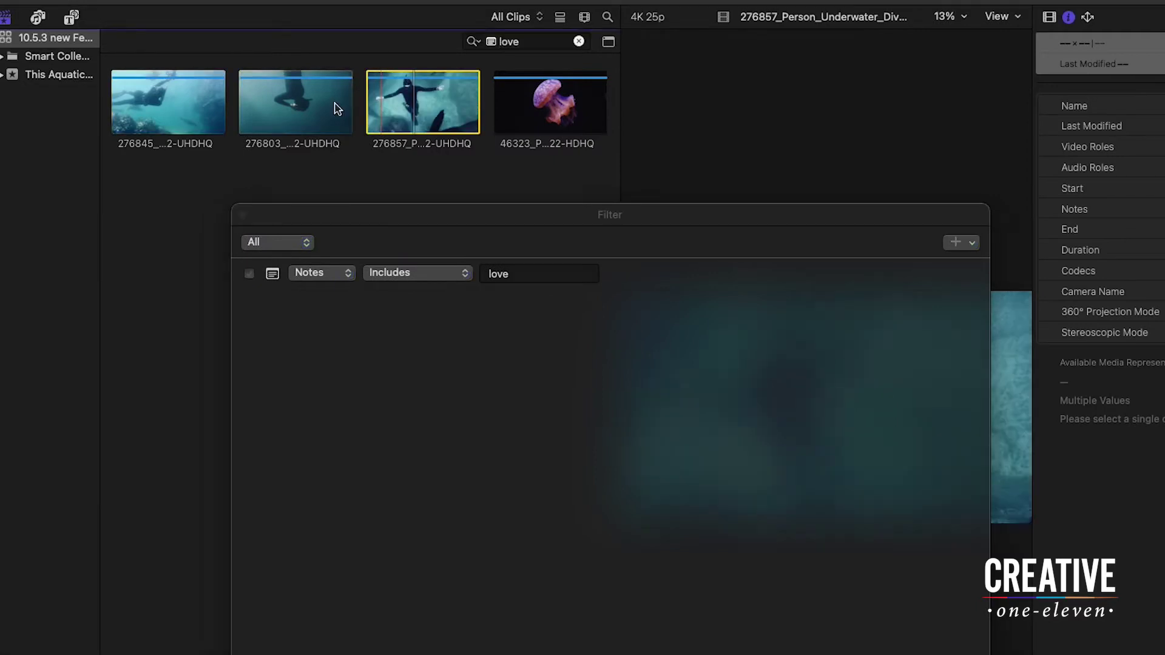
{"action": "left_click", "coordinate": [338, 110]}
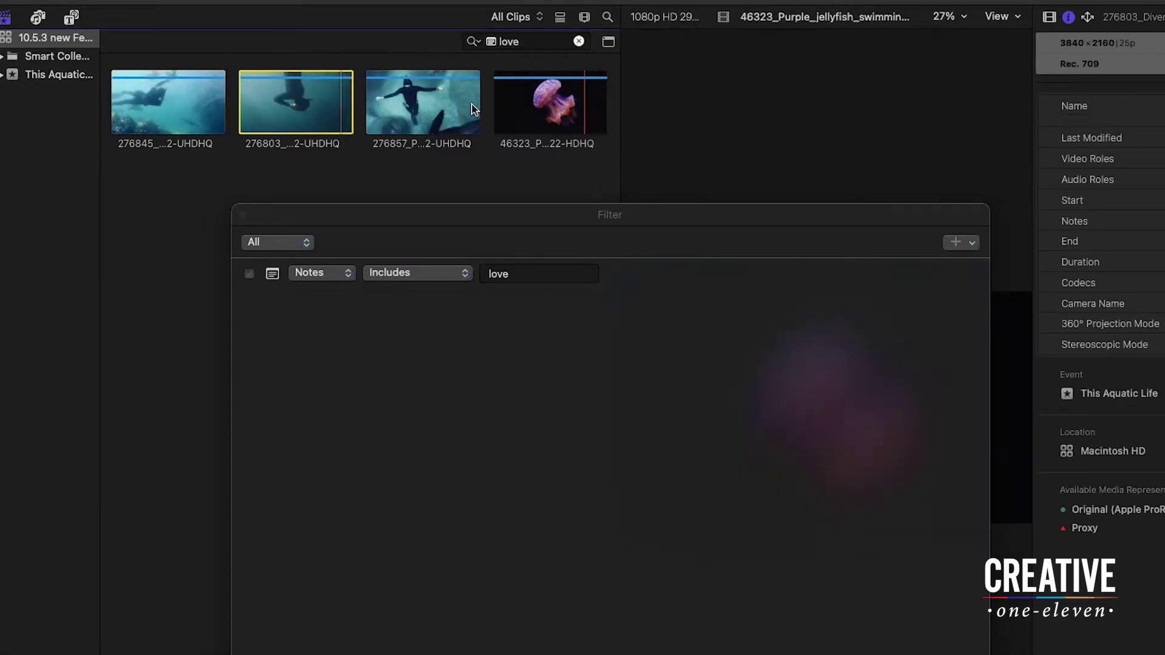
{"action": "left_click", "coordinate": [553, 115]}
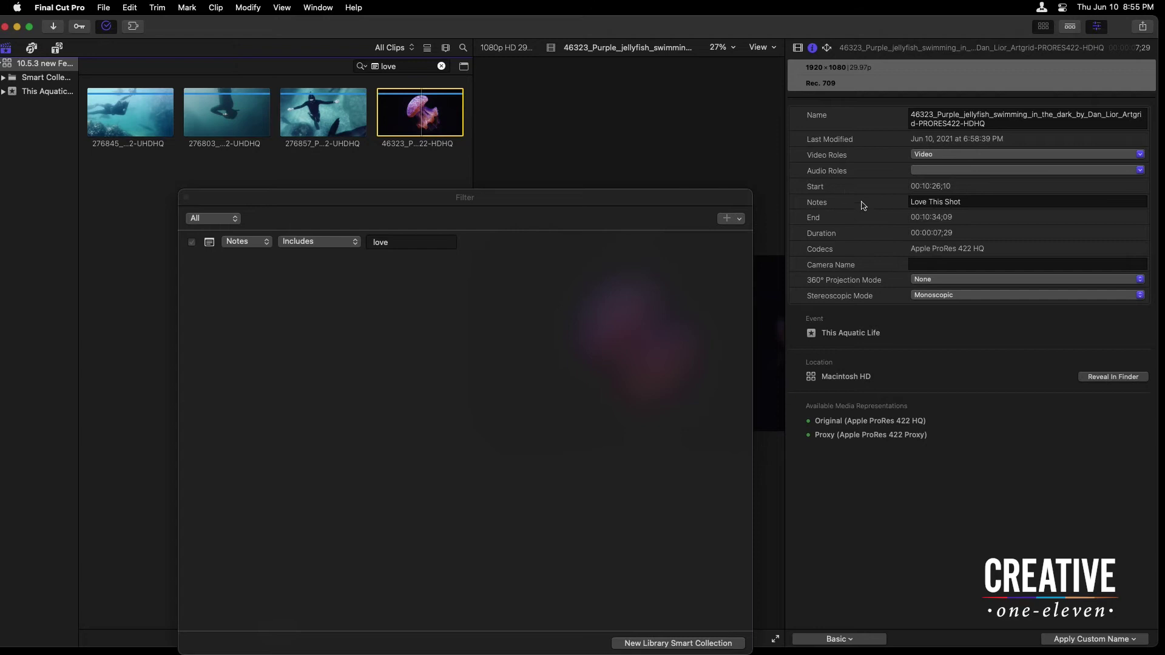
{"action": "left_click_drag", "start_coordinate": [256, 247], "coordinate": [202, 230]}
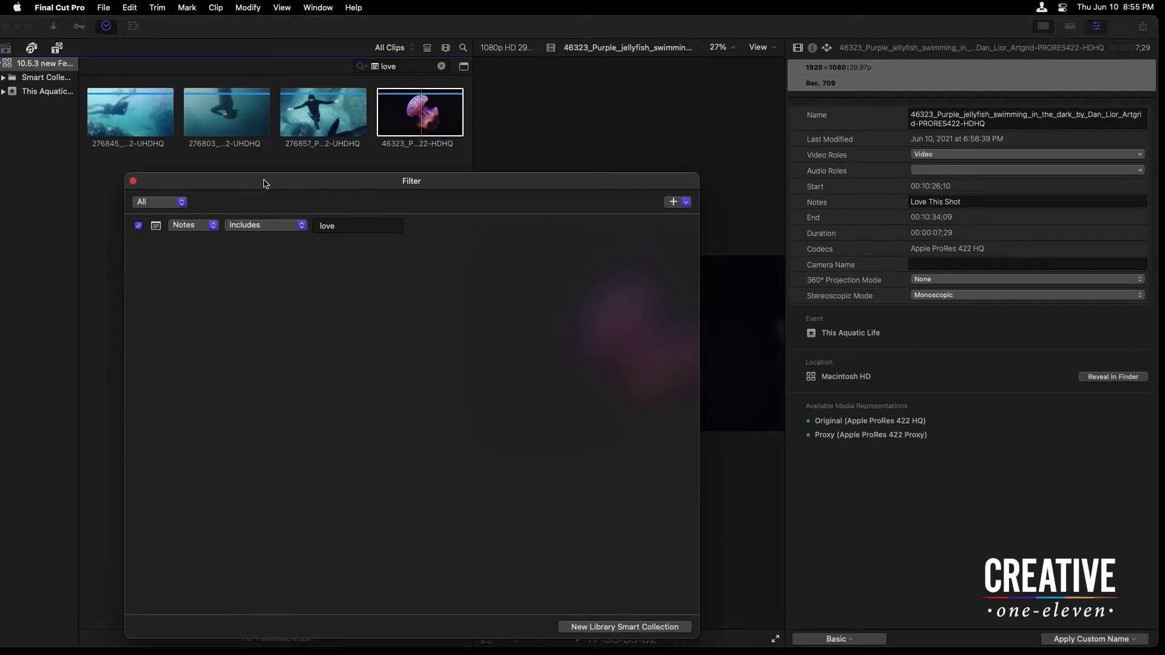
{"action": "left_click", "coordinate": [335, 119]}
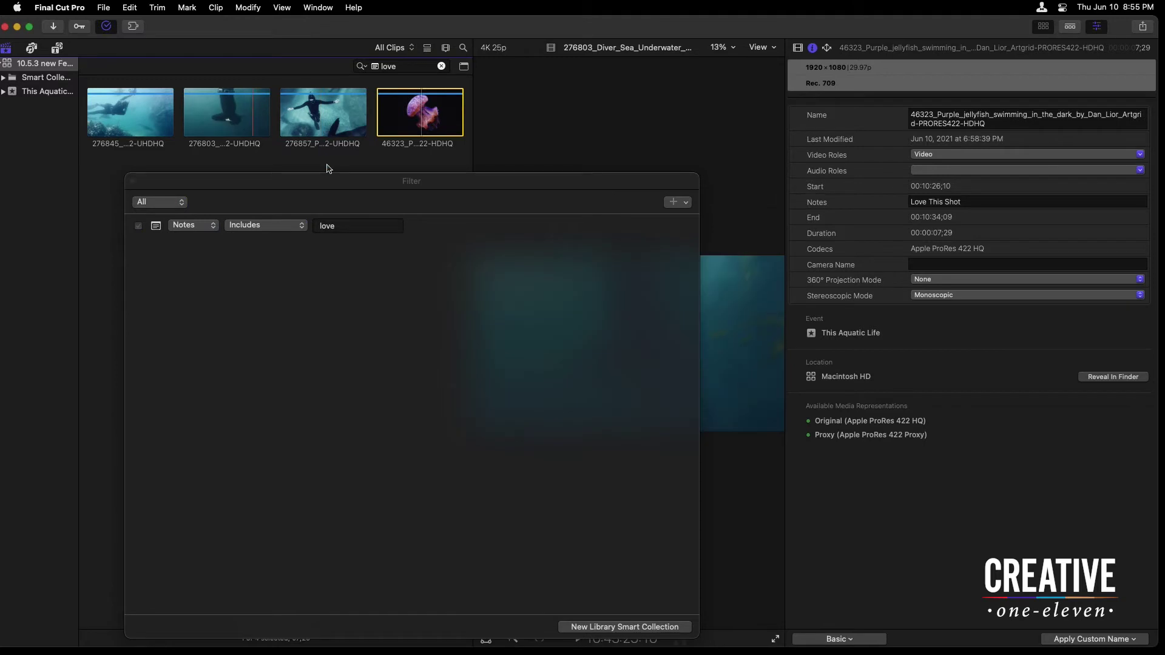
- Close the filter, clear the 'love' search, and view the JellyFish collection's clip 46325 marker
{"action": "left_click", "coordinate": [133, 182]}
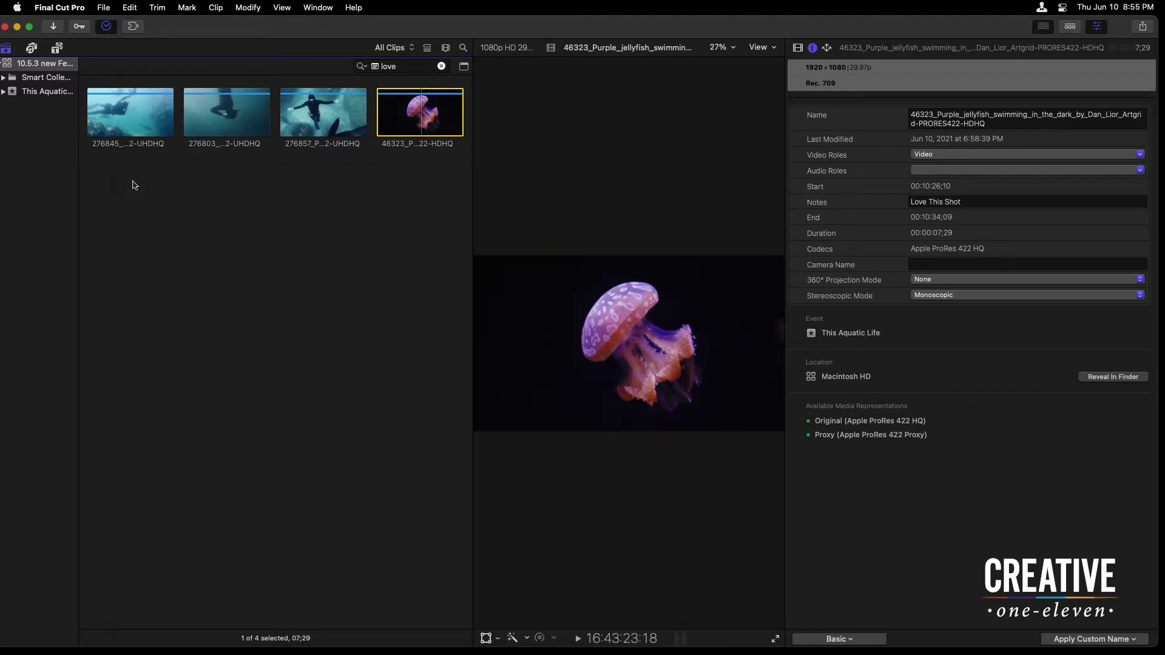
{"action": "left_click", "coordinate": [442, 66]}
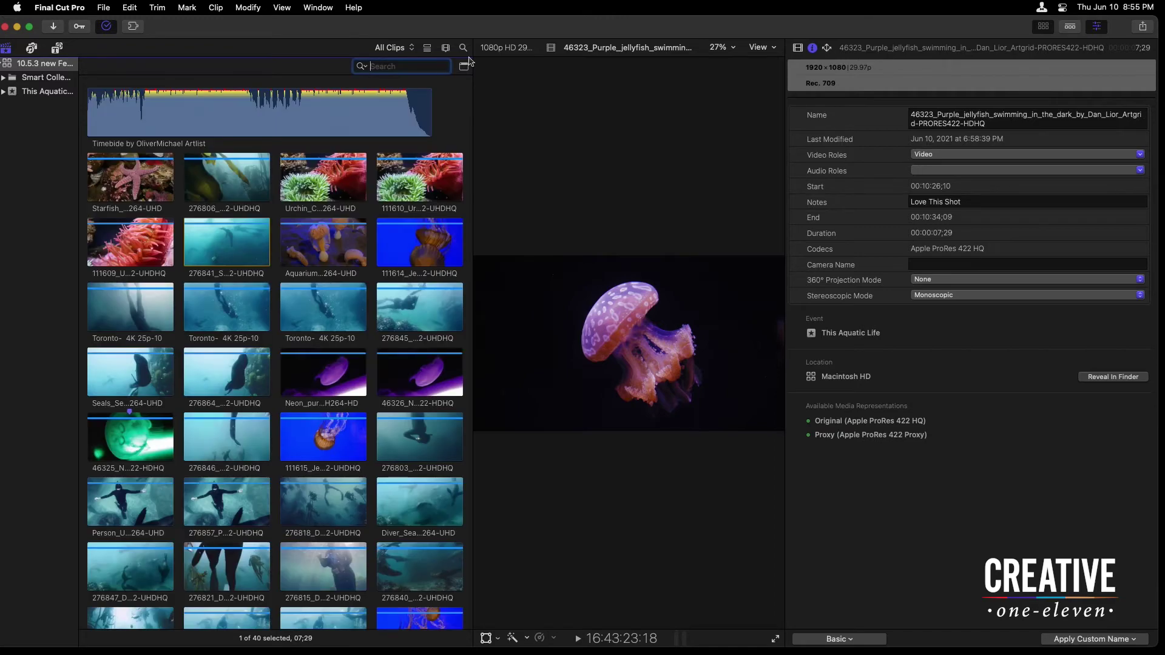
{"action": "scroll", "coordinate": [338, 316], "scroll_direction": "down", "scroll_amount": 5}
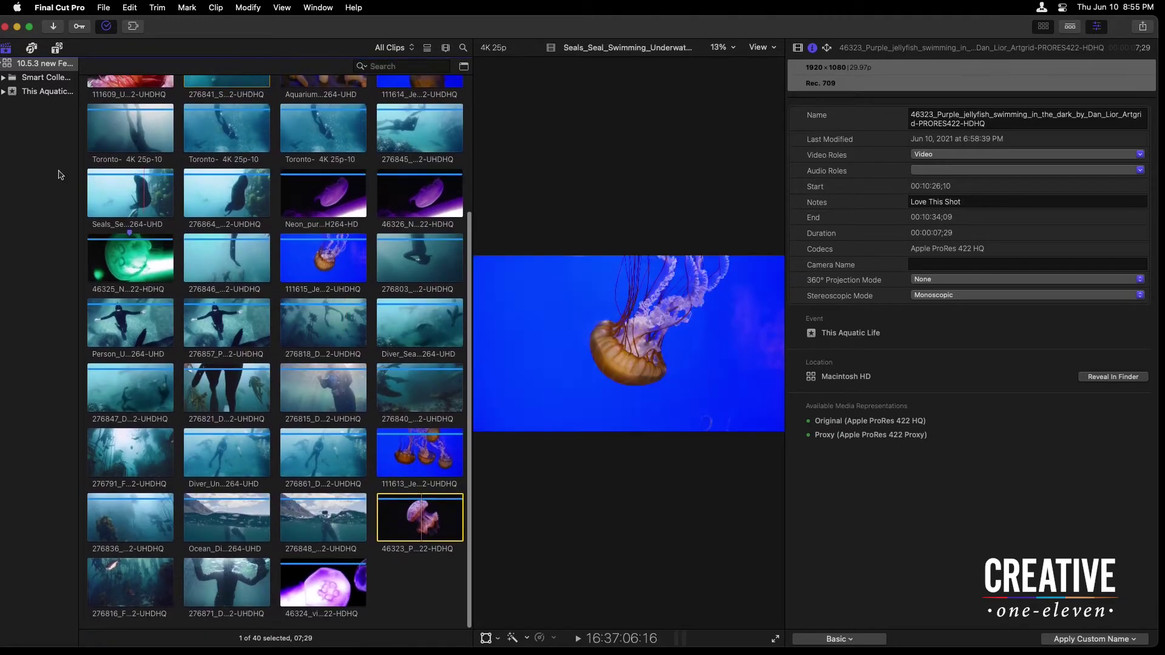
{"action": "left_click", "coordinate": [4, 93]}
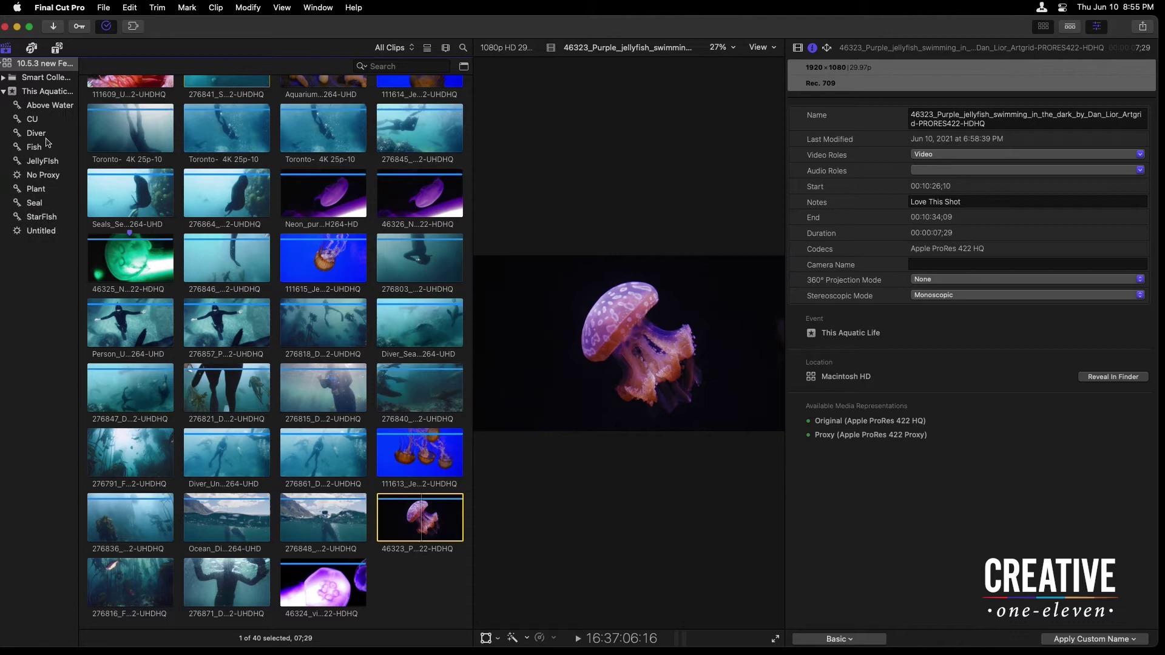
{"action": "key", "text": "Down"}
{"action": "key", "text": "Down"}
{"action": "key", "text": "Down"}
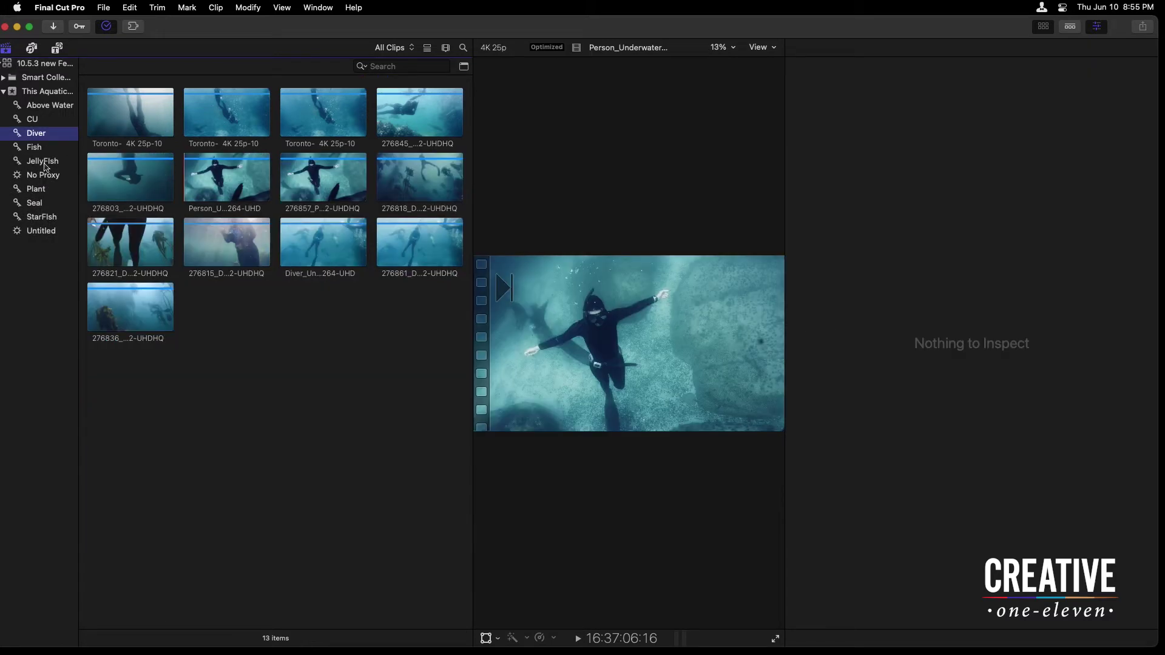
{"action": "left_click", "coordinate": [44, 162]}
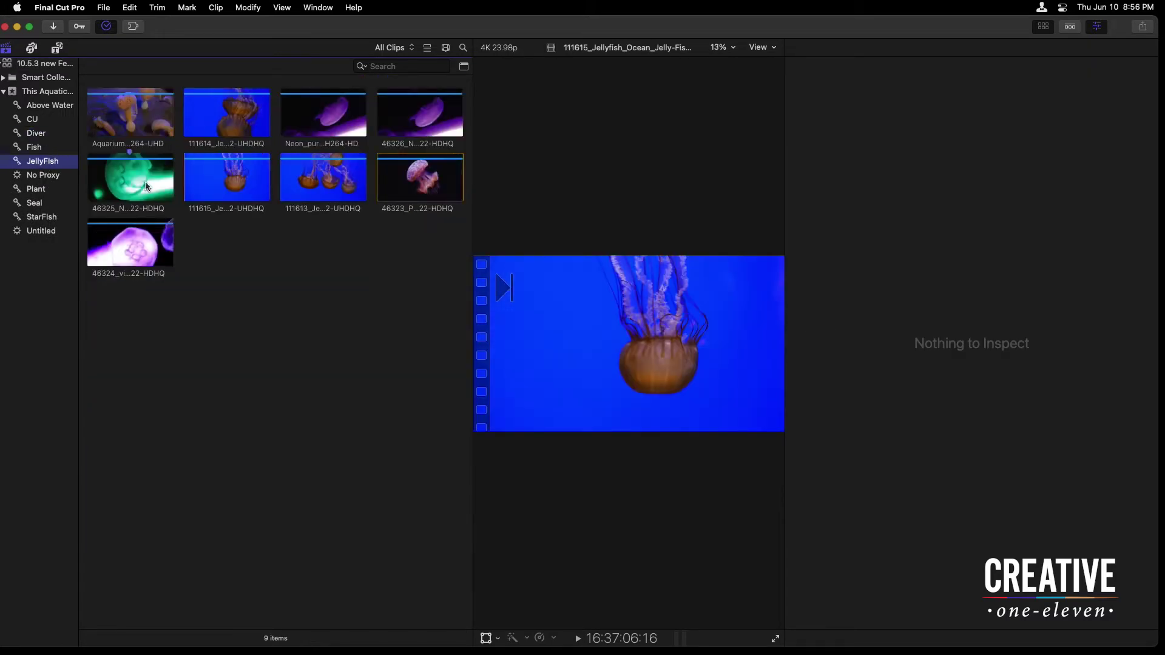
{"action": "double_click", "coordinate": [130, 154]}
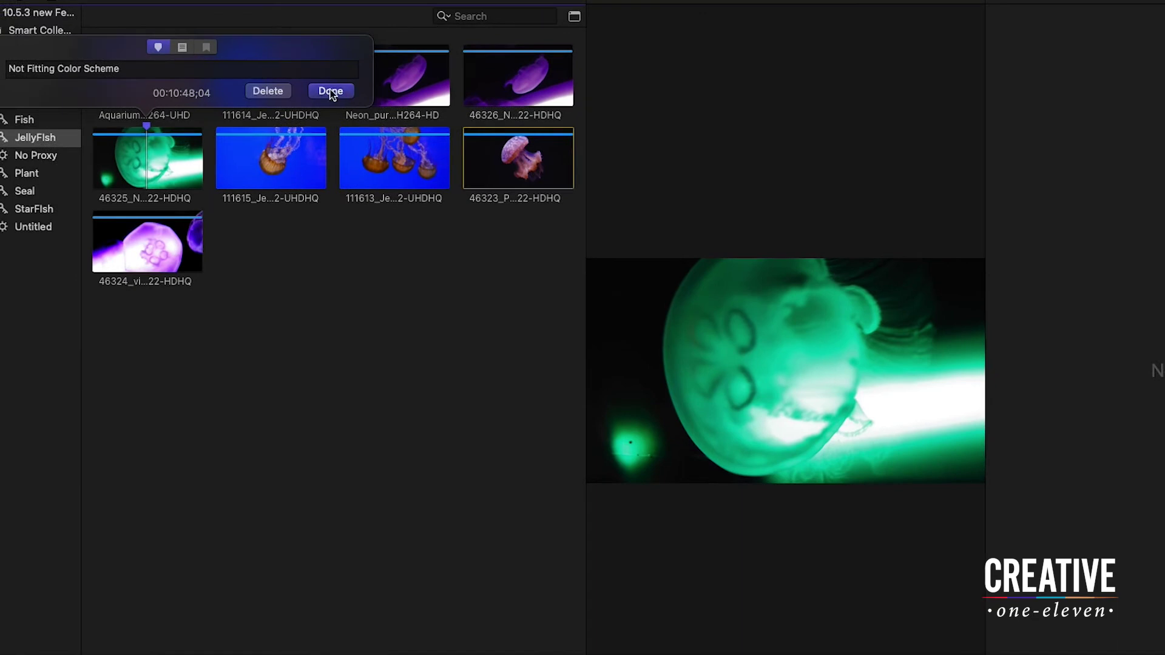
{"action": "left_click", "coordinate": [330, 91]}
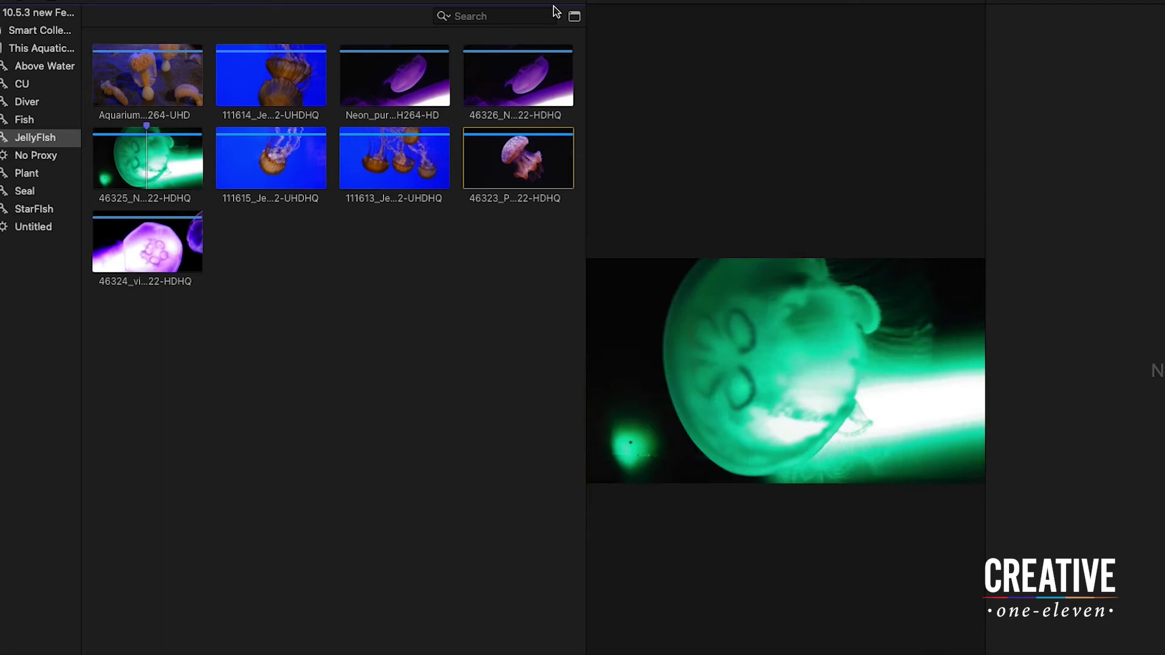
- Search for 'color', then review green jellyfish clip 46325 and the two urchin clips
{"action": "left_click", "coordinate": [575, 17]}
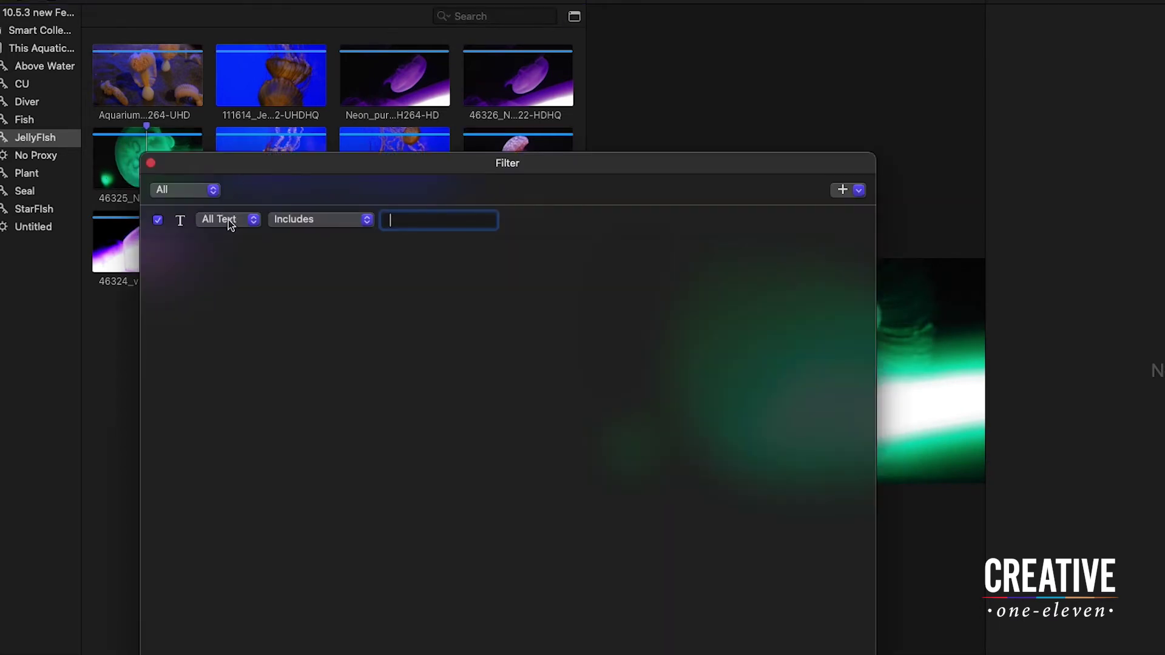
{"action": "type", "text": "color"}
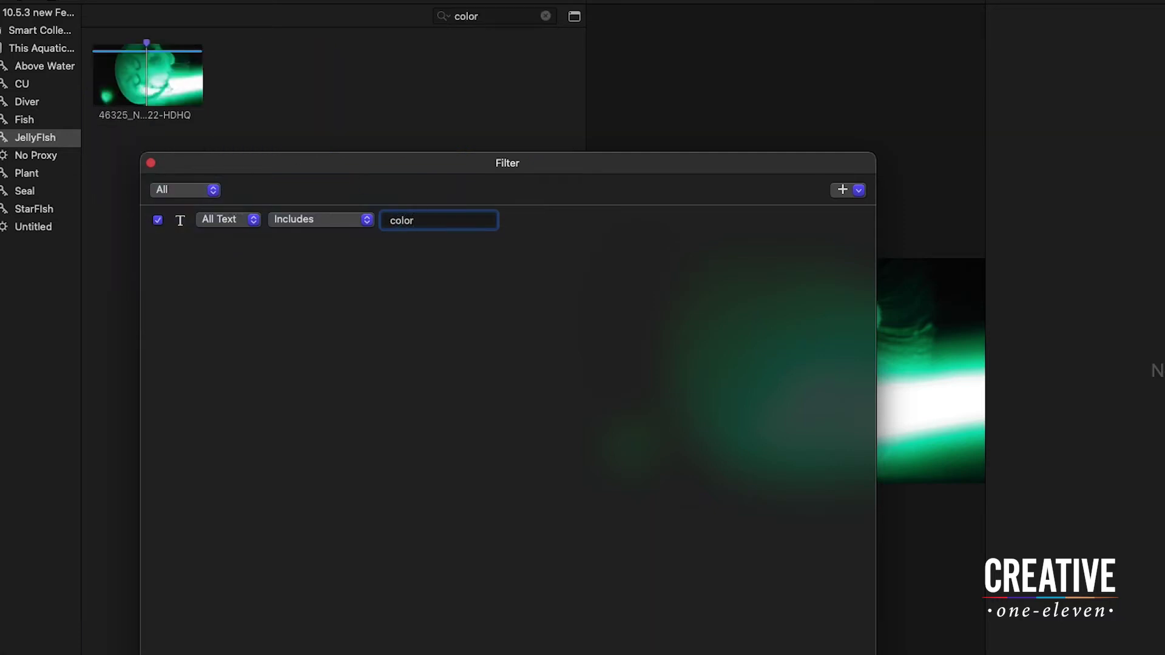
{"action": "left_click", "coordinate": [184, 60]}
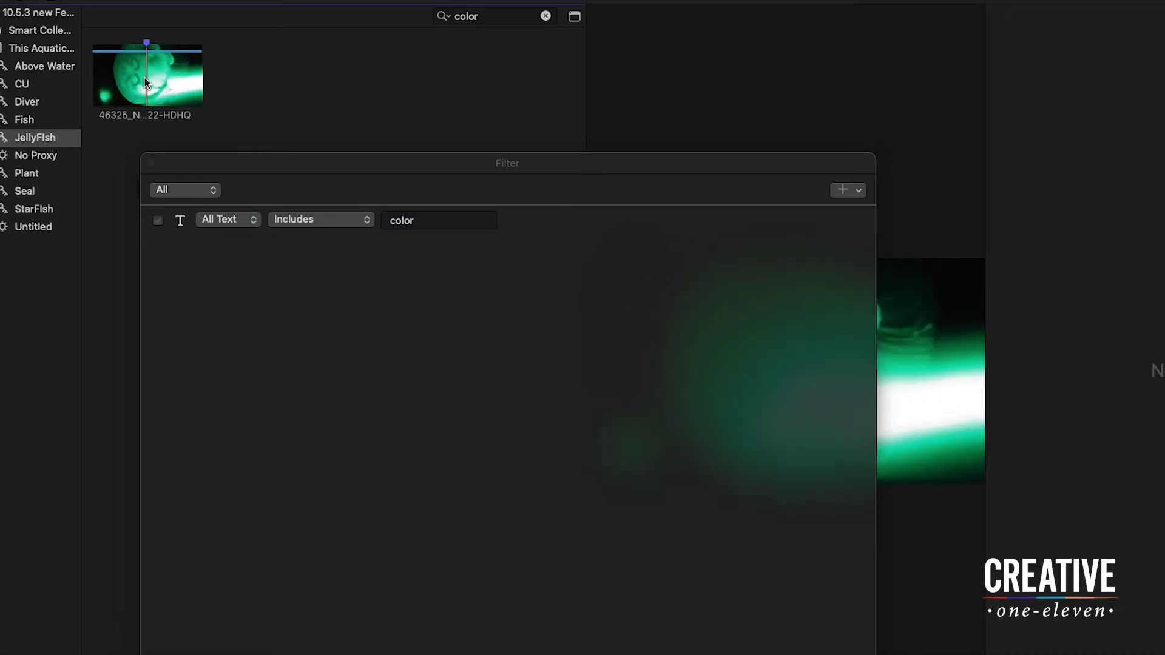
{"action": "left_click", "coordinate": [144, 79]}
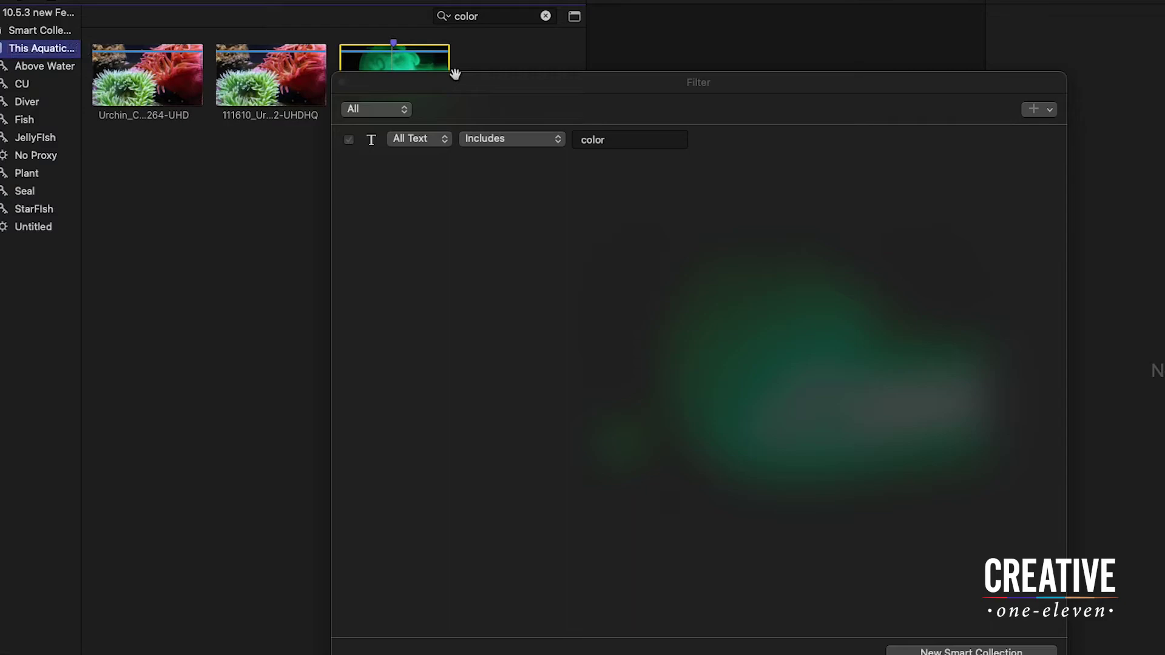
{"action": "left_click_drag", "start_coordinate": [452, 83], "coordinate": [238, 182]}
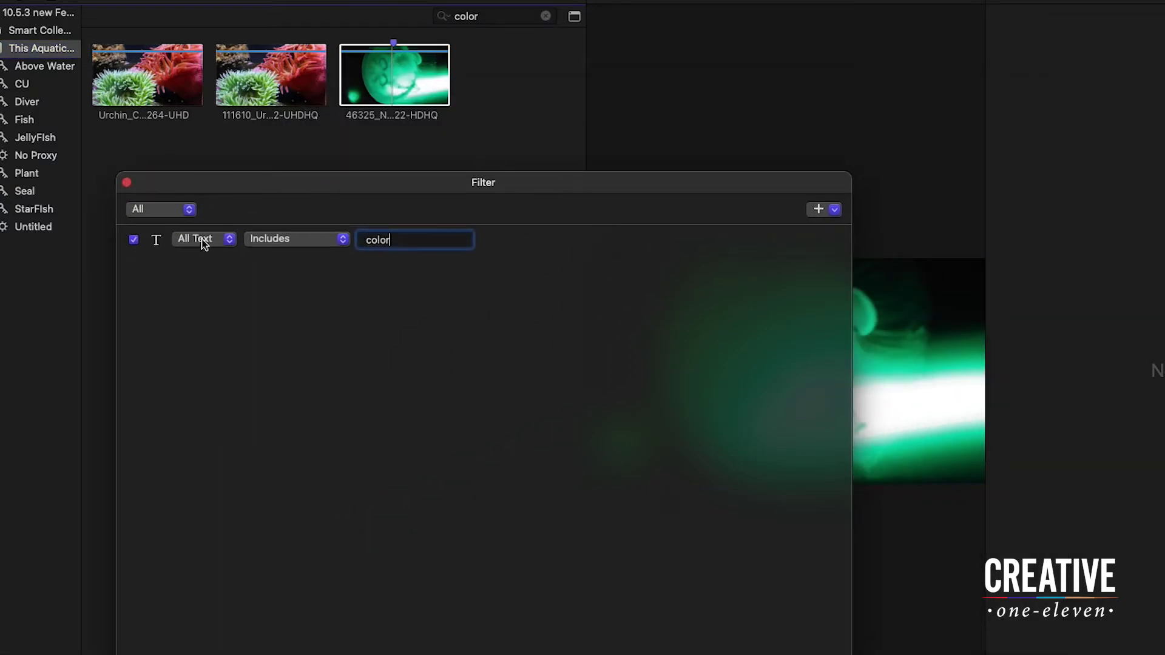
{"action": "left_click", "coordinate": [254, 94]}
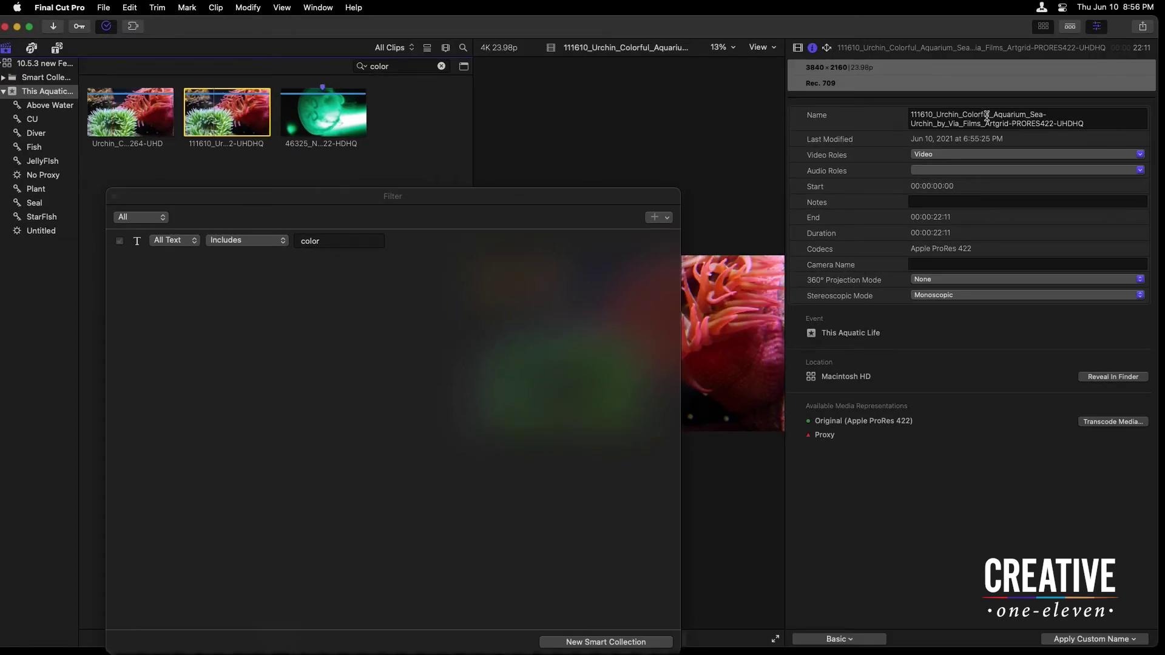
{"action": "left_click", "coordinate": [122, 121]}
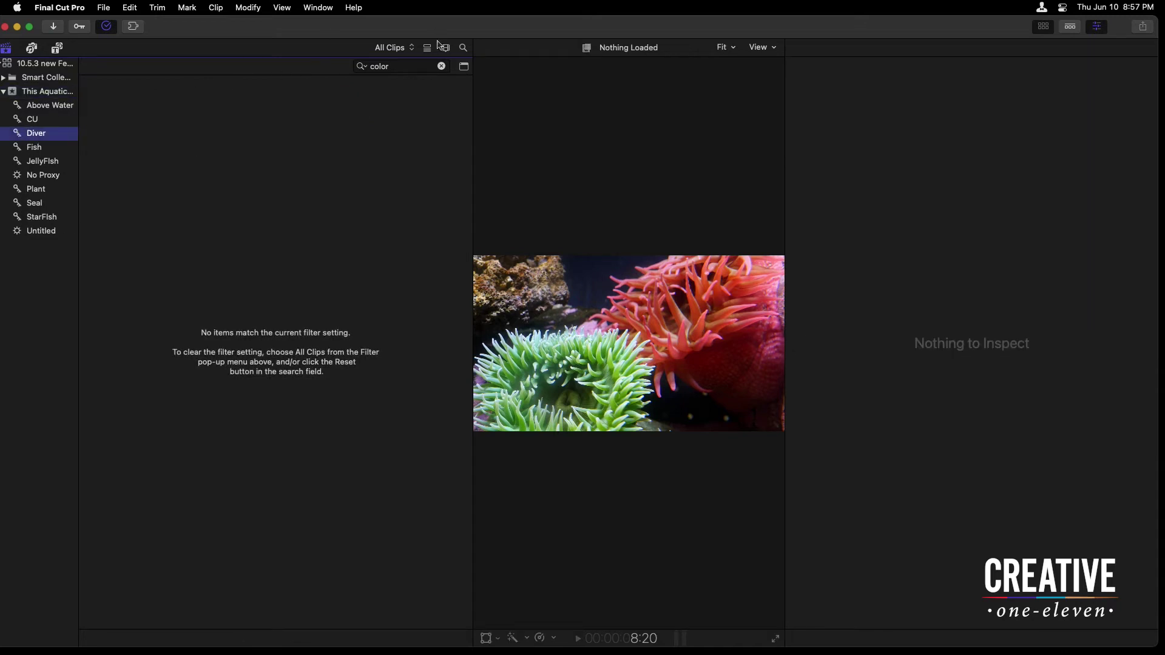
- Clear the 'color' search and select three diver clips, including 276861, for custom naming
{"action": "left_click", "coordinate": [441, 67]}
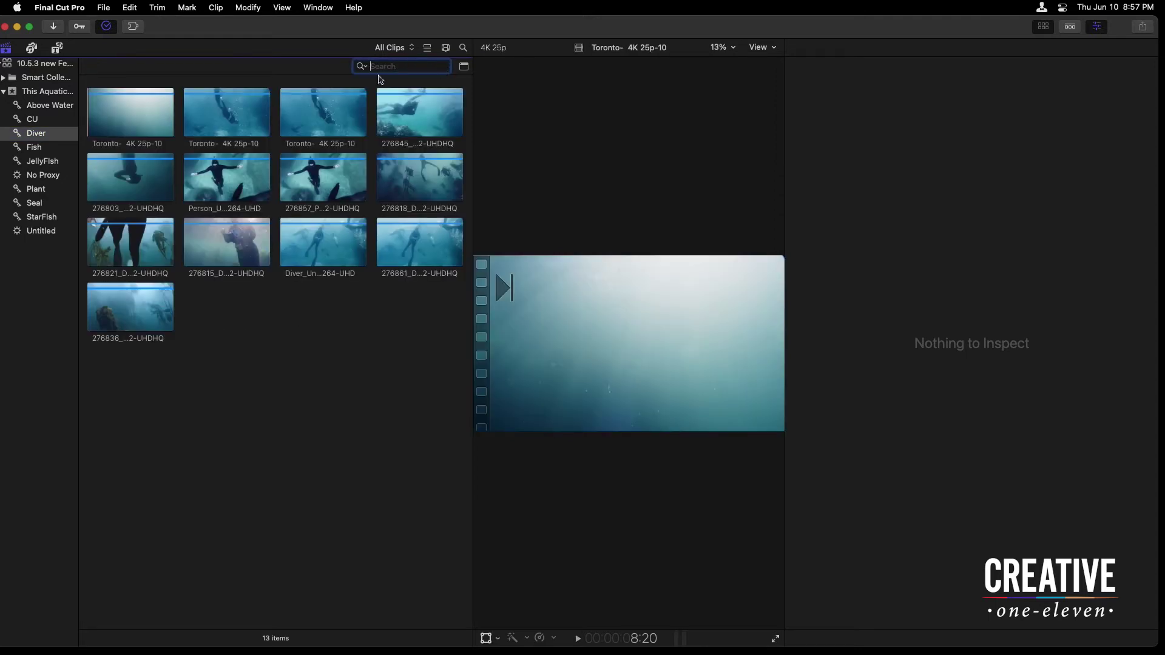
{"action": "left_click", "coordinate": [236, 173]}
{"action": "left_click", "coordinate": [331, 179], "text": "super"}
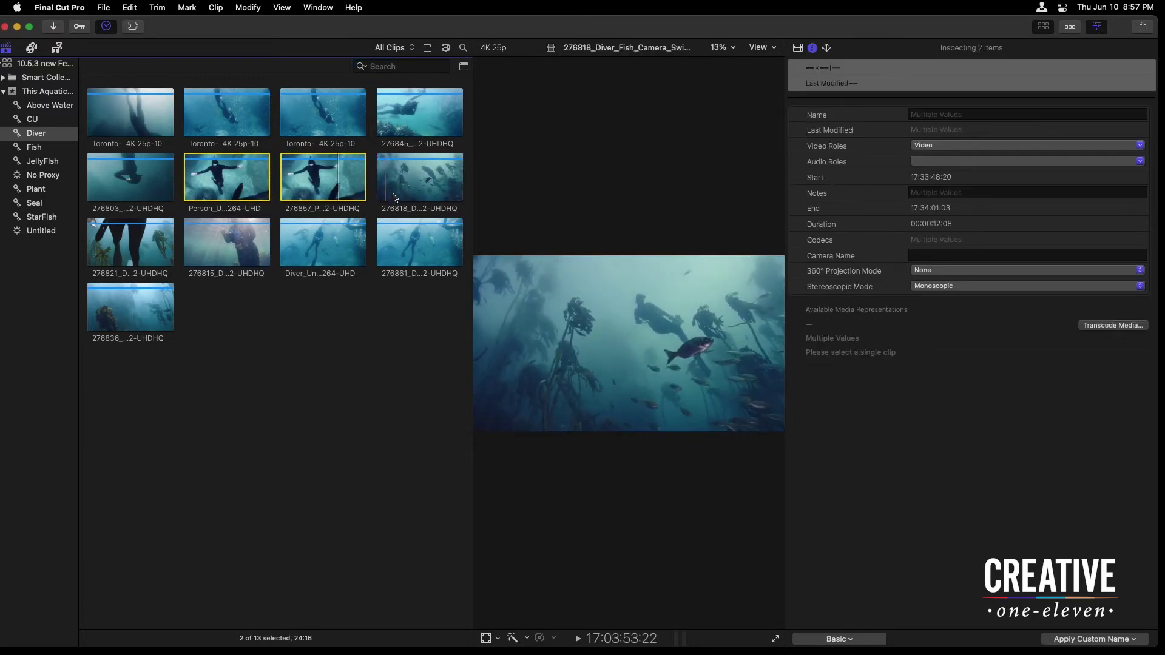
{"action": "left_click", "coordinate": [424, 255], "text": "super"}
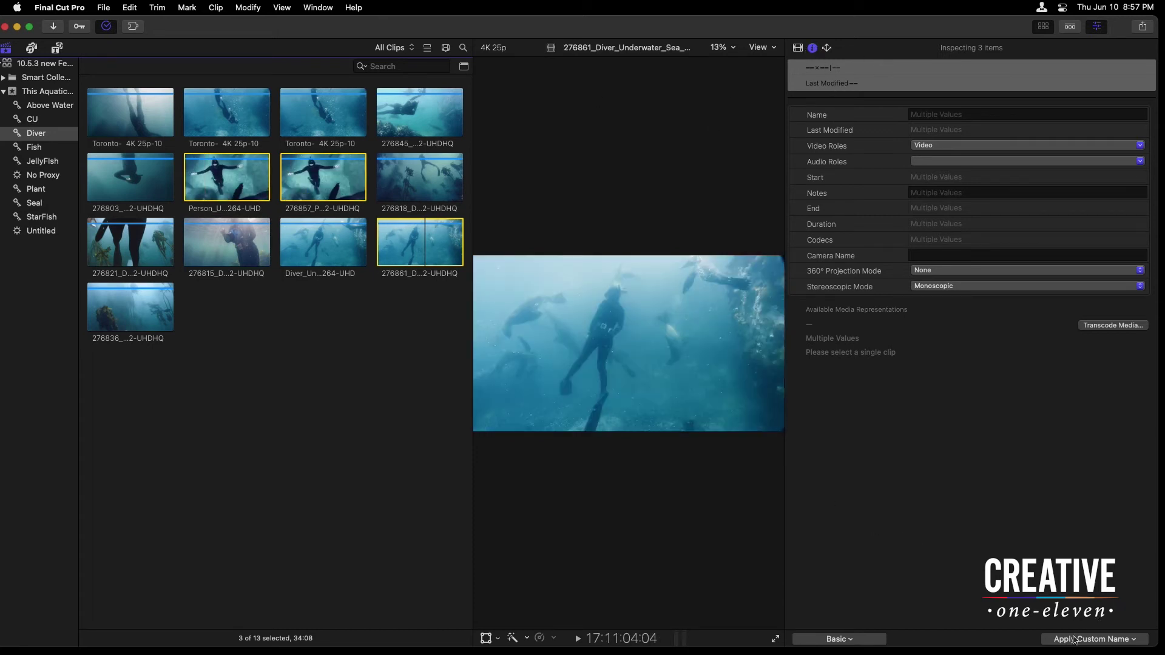
{"action": "left_click", "coordinate": [1124, 639]}
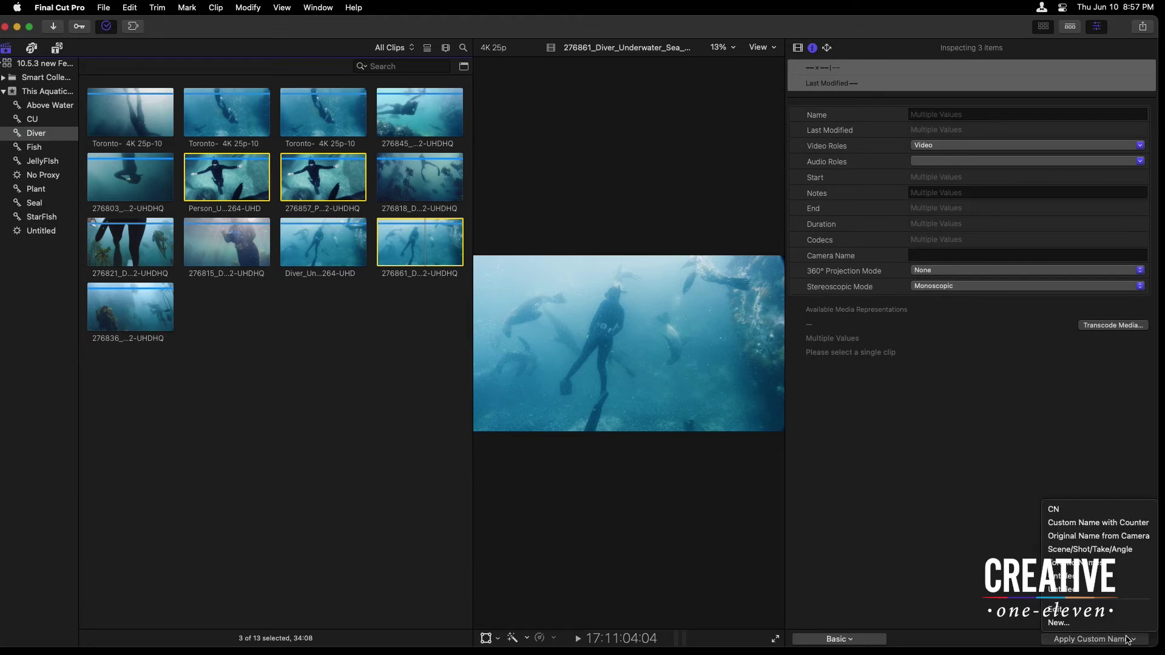
- Add a new naming preset called Diver and remove its Current Name token
{"action": "left_click", "coordinate": [1063, 611]}
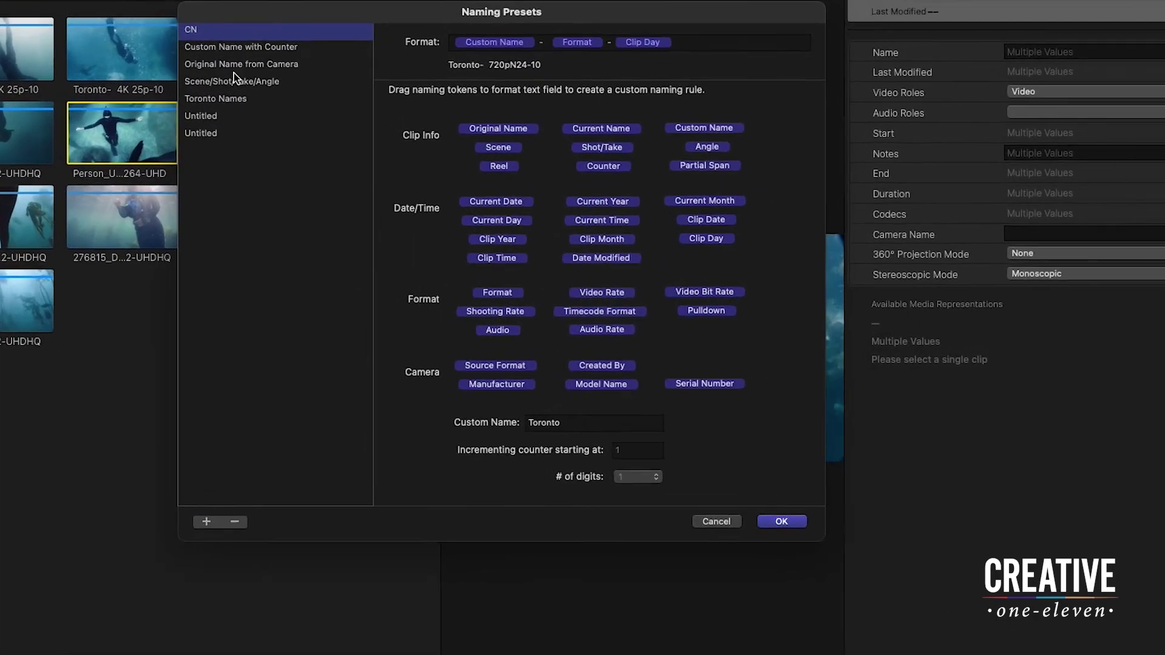
{"action": "left_click", "coordinate": [194, 527]}
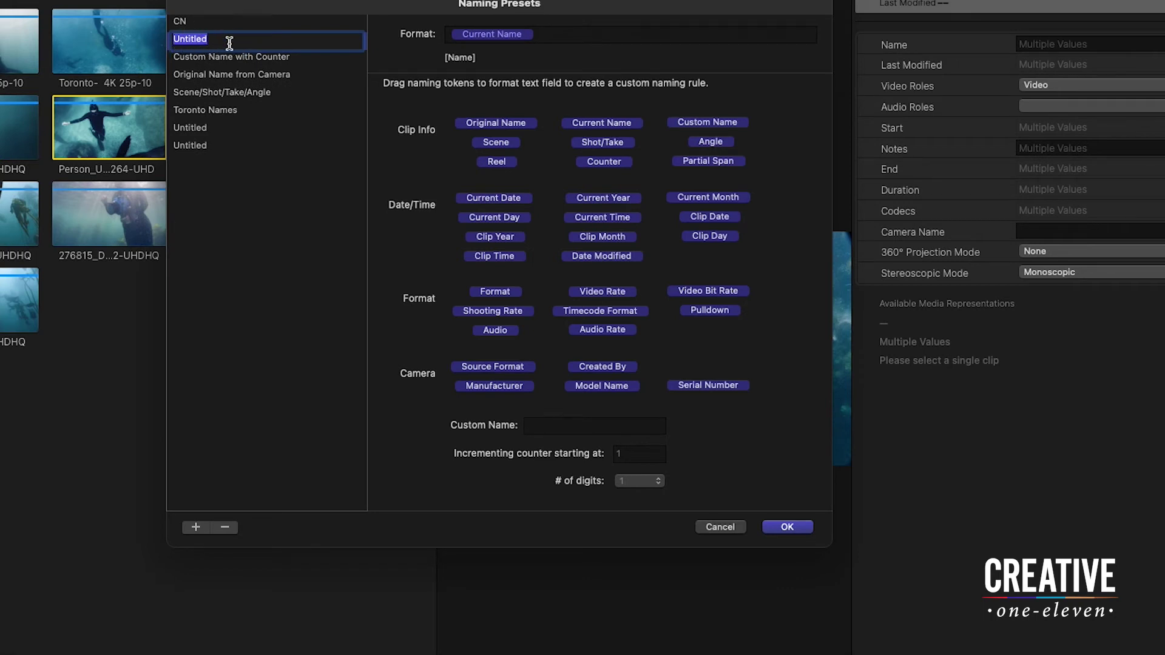
{"action": "type", "text": "Diver"}
{"action": "left_click", "coordinate": [541, 33]}
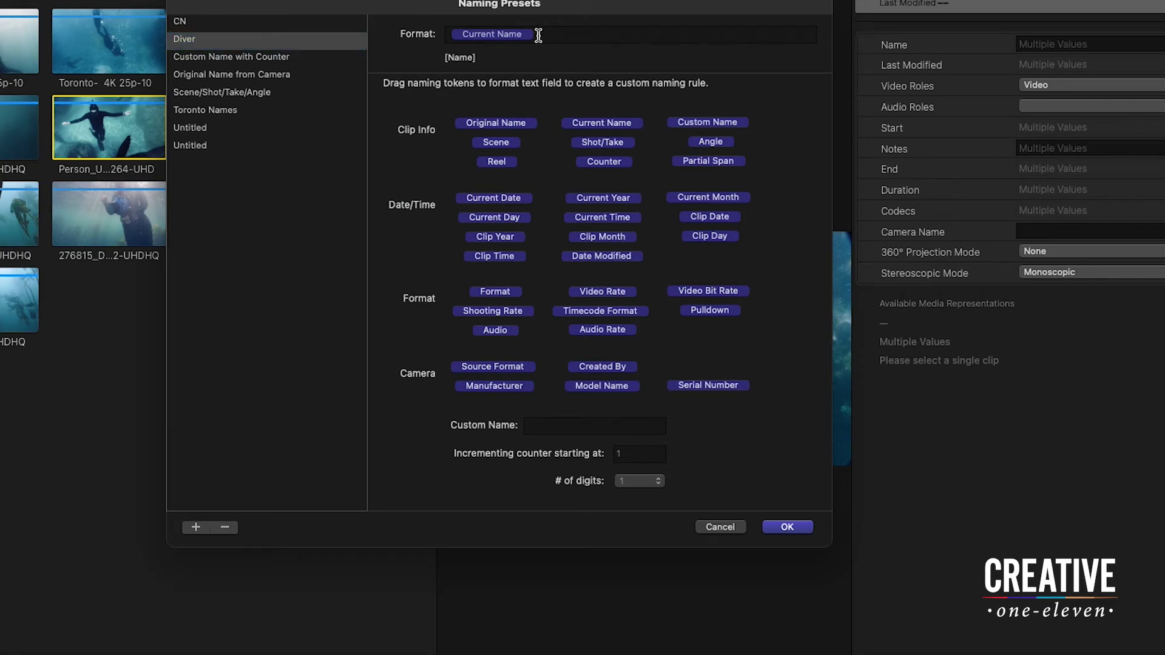
{"action": "key", "text": "BackSpace"}
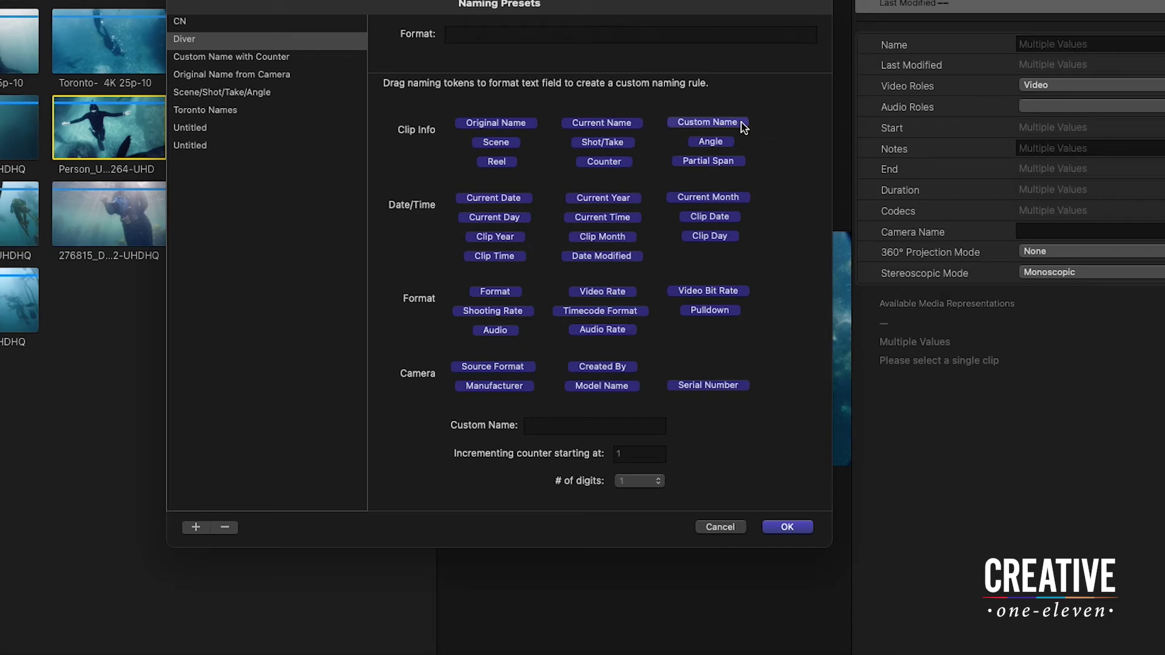
- Build the format from Custom Name, Counter and Current Year, with custom name 'Diver'
{"action": "left_click_drag", "start_coordinate": [733, 122], "coordinate": [553, 35]}
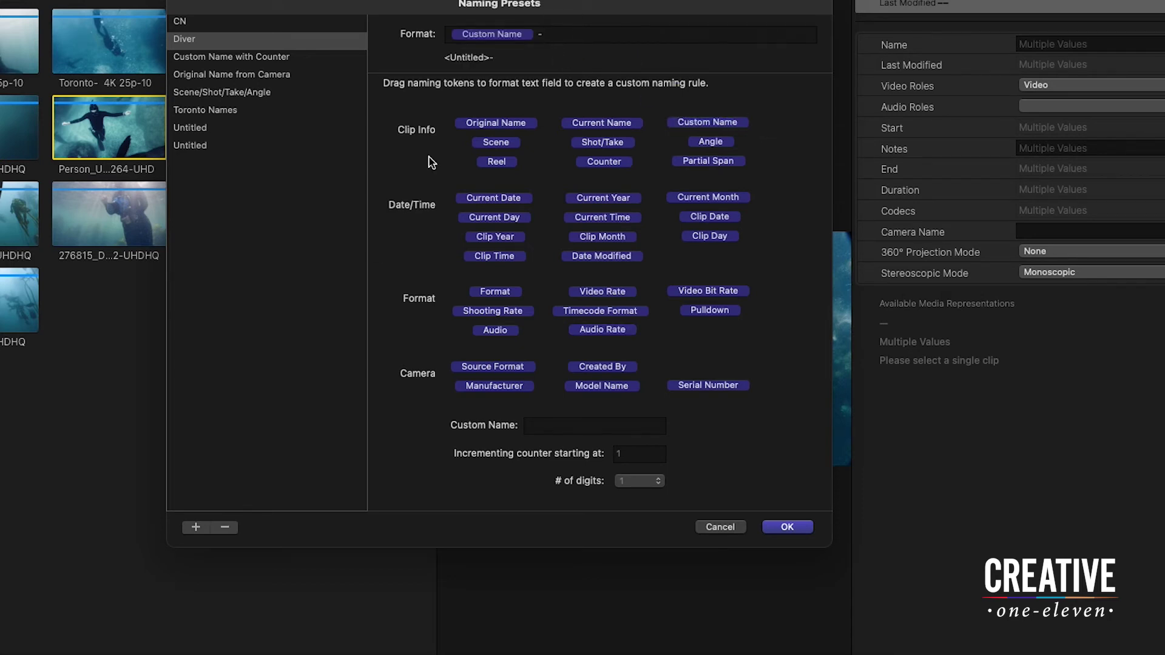
{"action": "left_click_drag", "start_coordinate": [604, 162], "coordinate": [606, 28]}
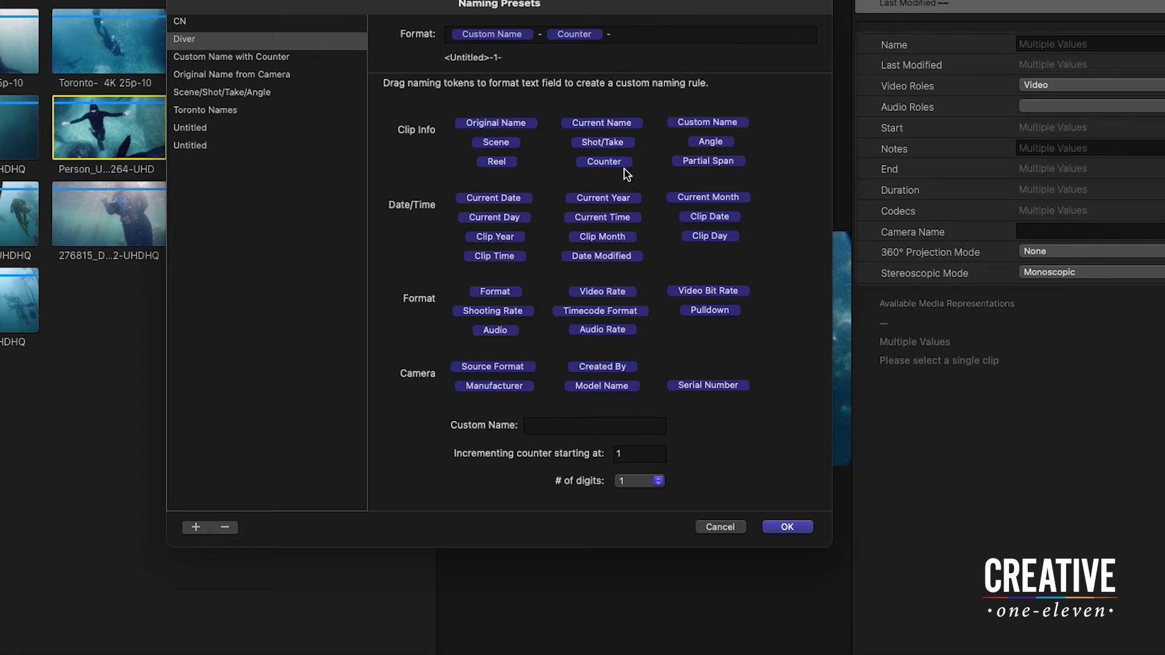
{"action": "left_click_drag", "start_coordinate": [581, 199], "coordinate": [664, 31]}
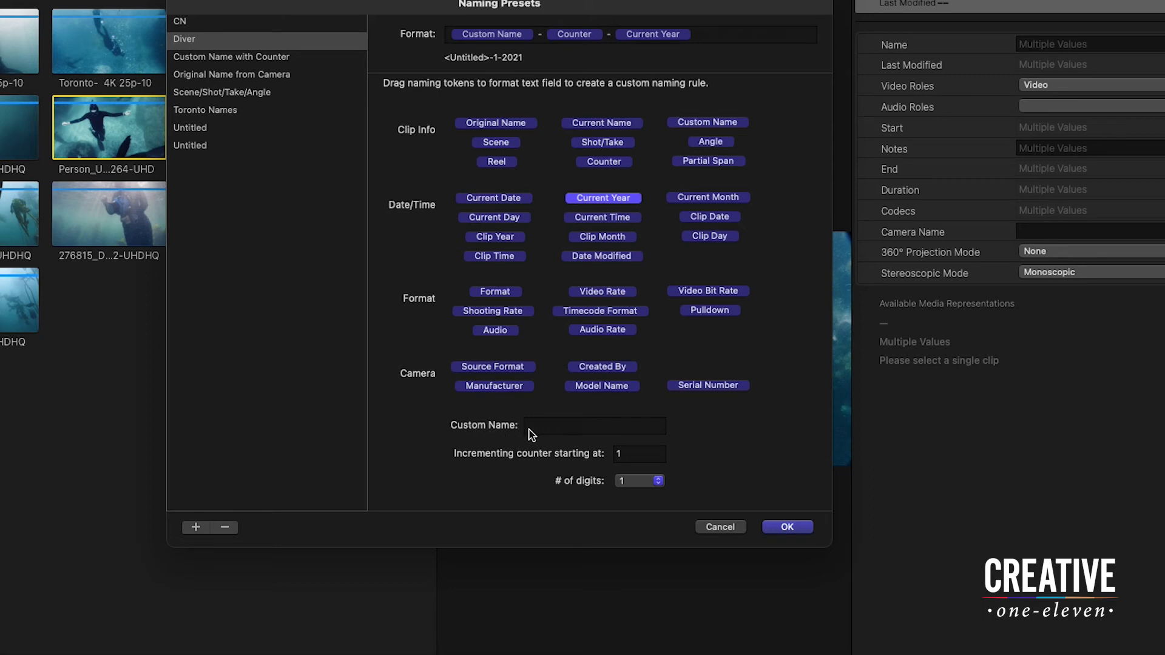
{"action": "left_click", "coordinate": [550, 425]}
{"action": "type", "text": "Diver"}
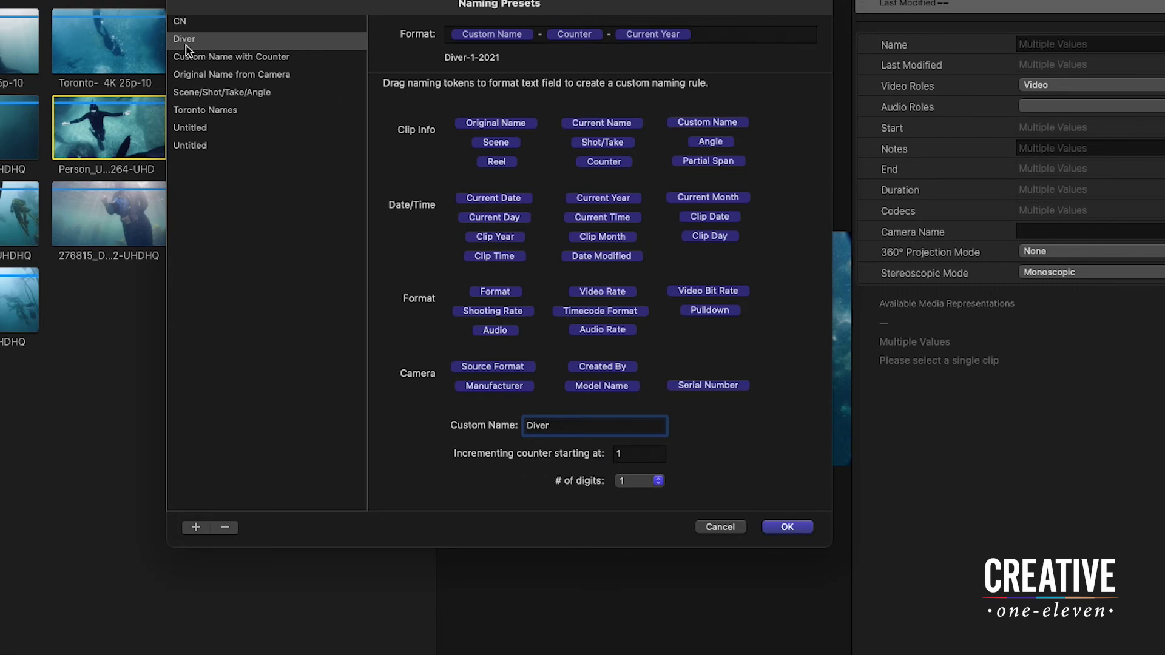
- Save the Diver preset and apply it, renaming the clips Diver-1-2021 through Diver-3-2021
{"action": "left_click", "coordinate": [789, 527]}
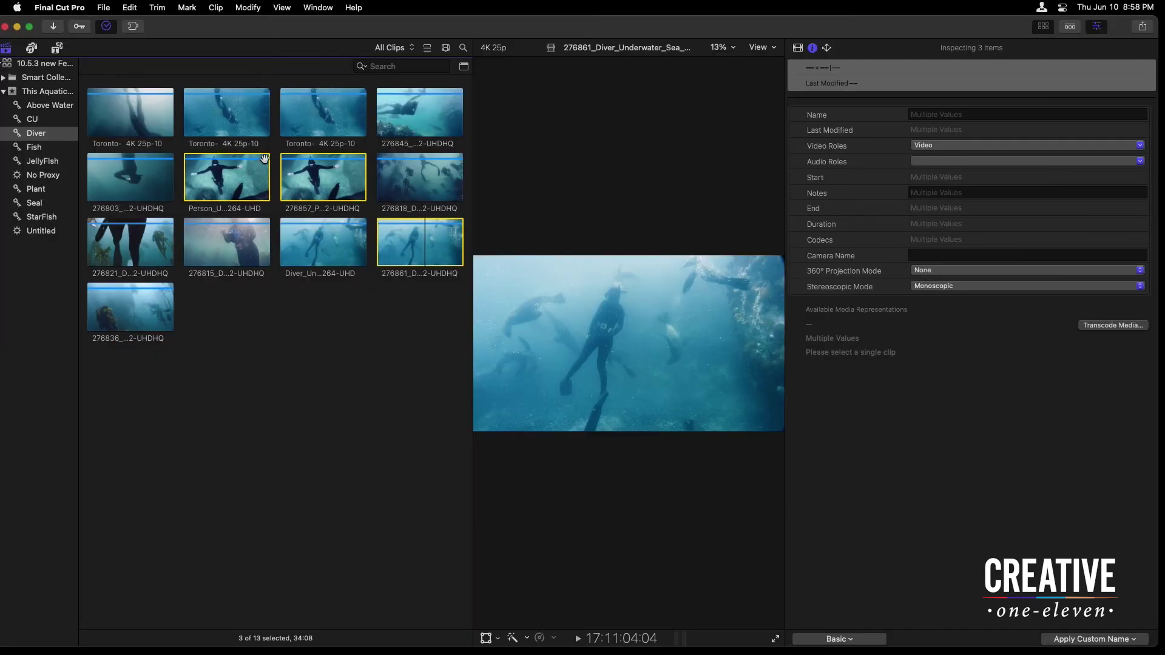
{"action": "left_click", "coordinate": [1110, 642]}
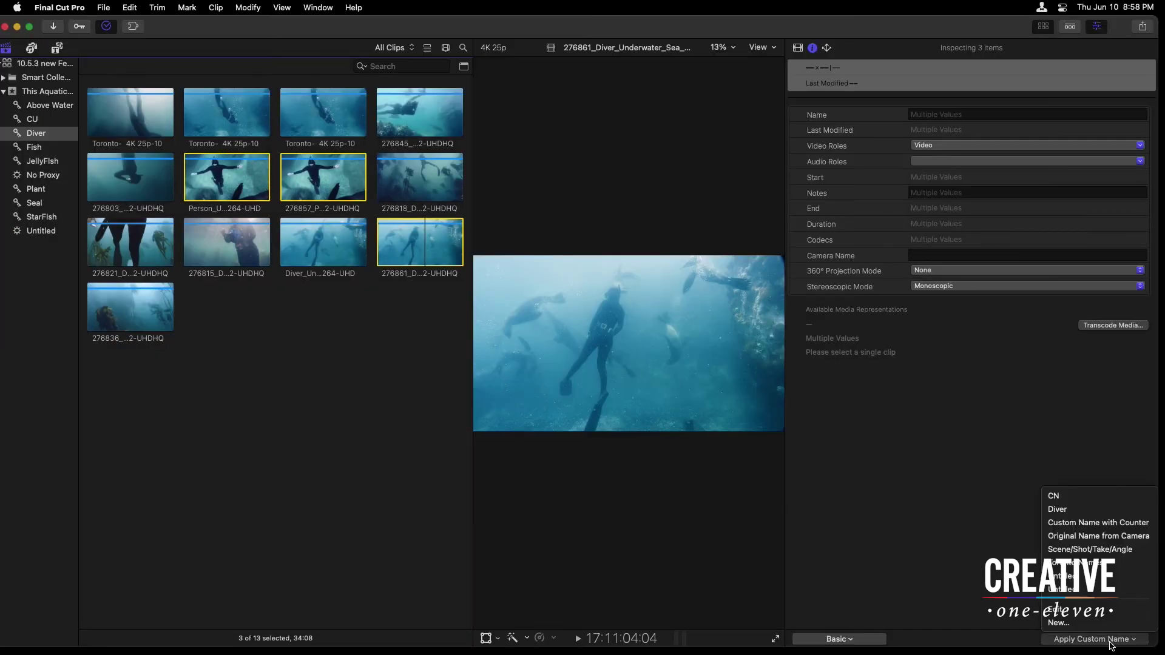
{"action": "left_click", "coordinate": [1062, 510]}
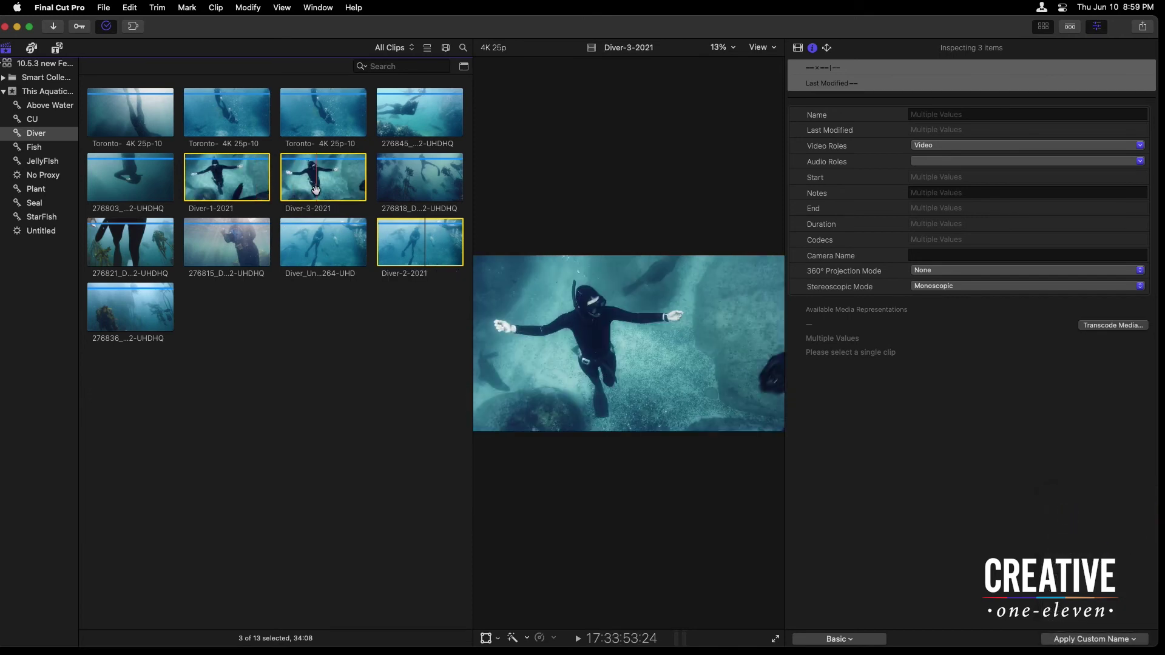
{"action": "left_click", "coordinate": [358, 356]}
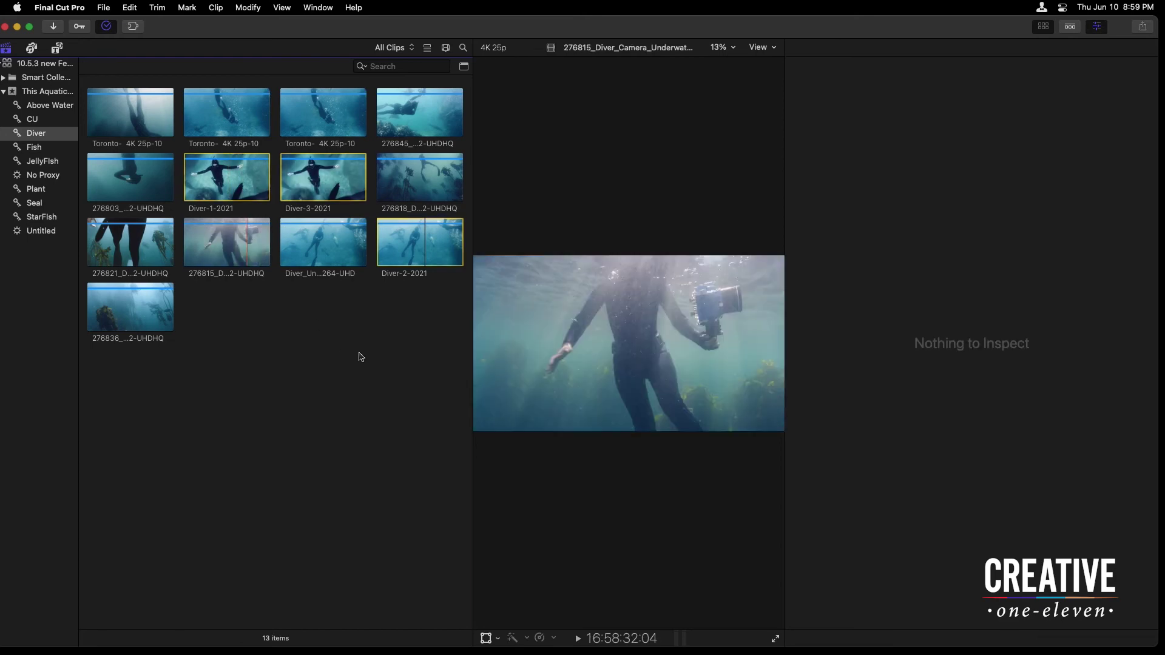
{"action": "left_click", "coordinate": [383, 64]}
- Search clip names for 'diver' and review diver clips 276818, 276821 and 276845
{"action": "type", "text": "d"}
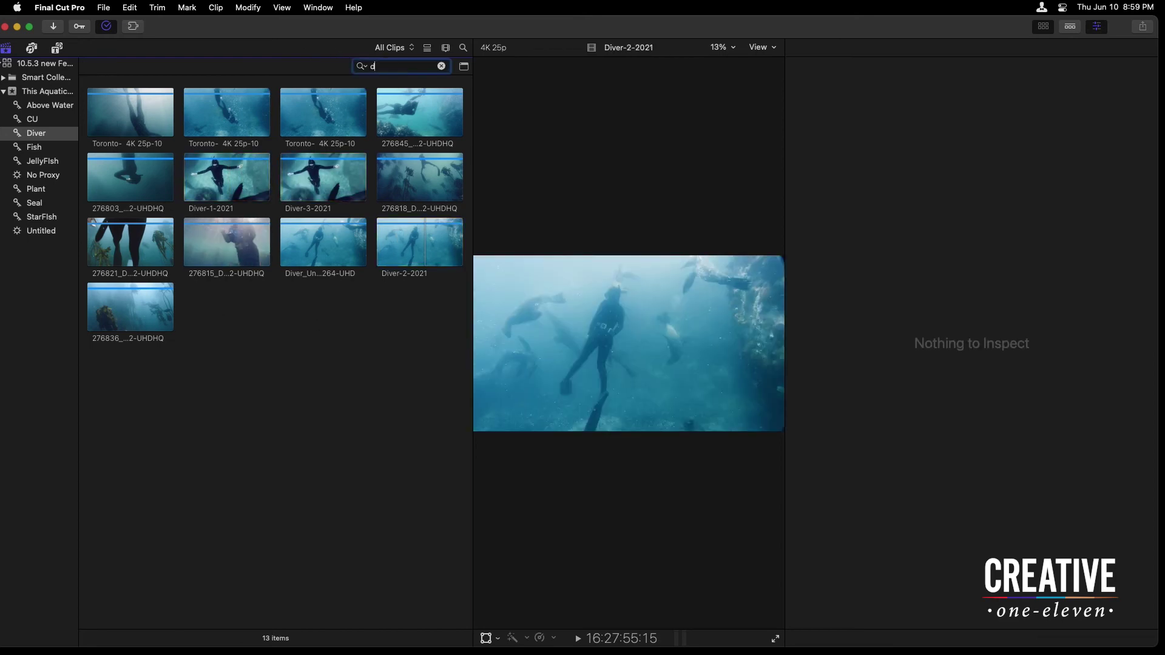
{"action": "type", "text": "iver"}
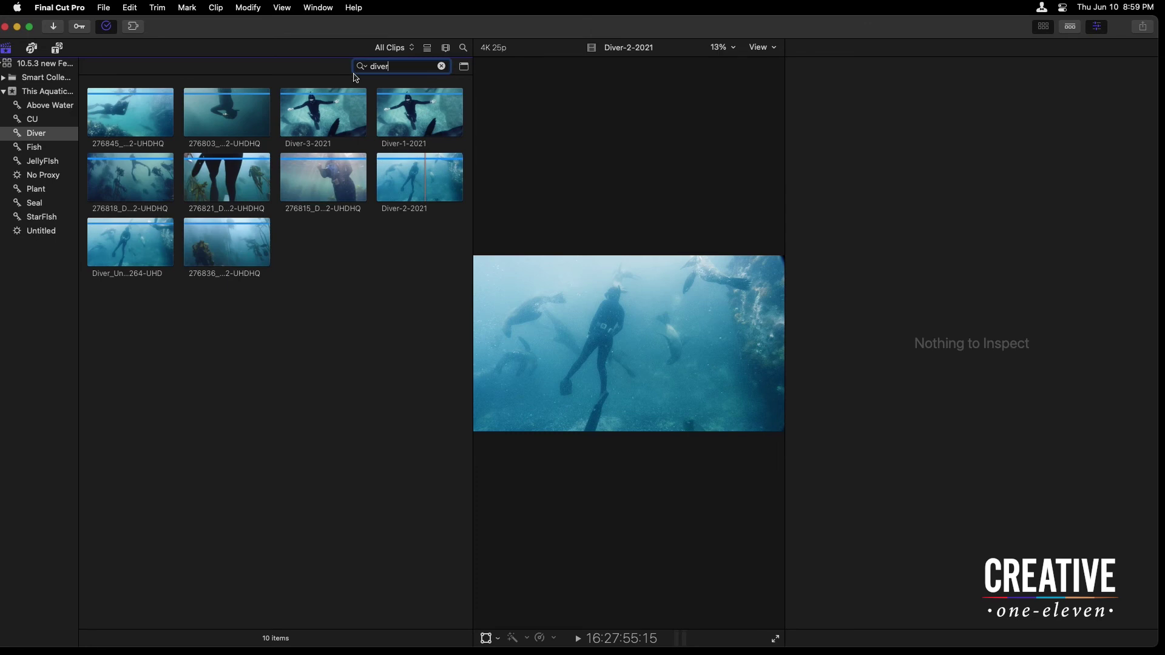
{"action": "left_click", "coordinate": [464, 67]}
{"action": "left_click_drag", "start_coordinate": [143, 231], "coordinate": [225, 243]}
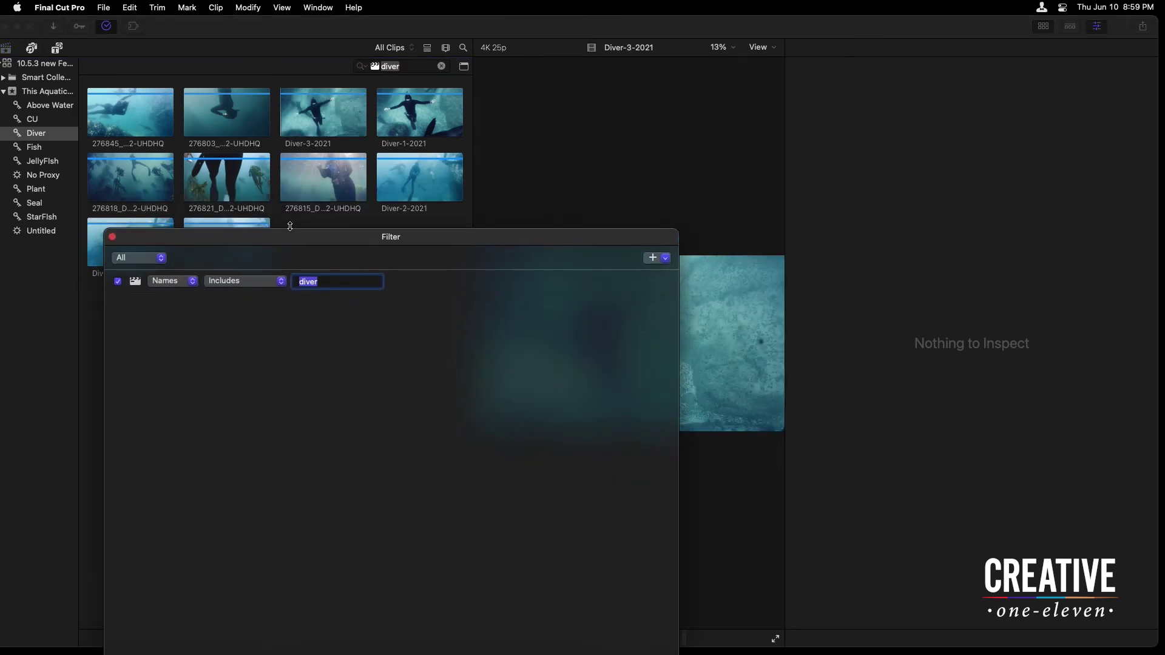
{"action": "left_click", "coordinate": [280, 194]}
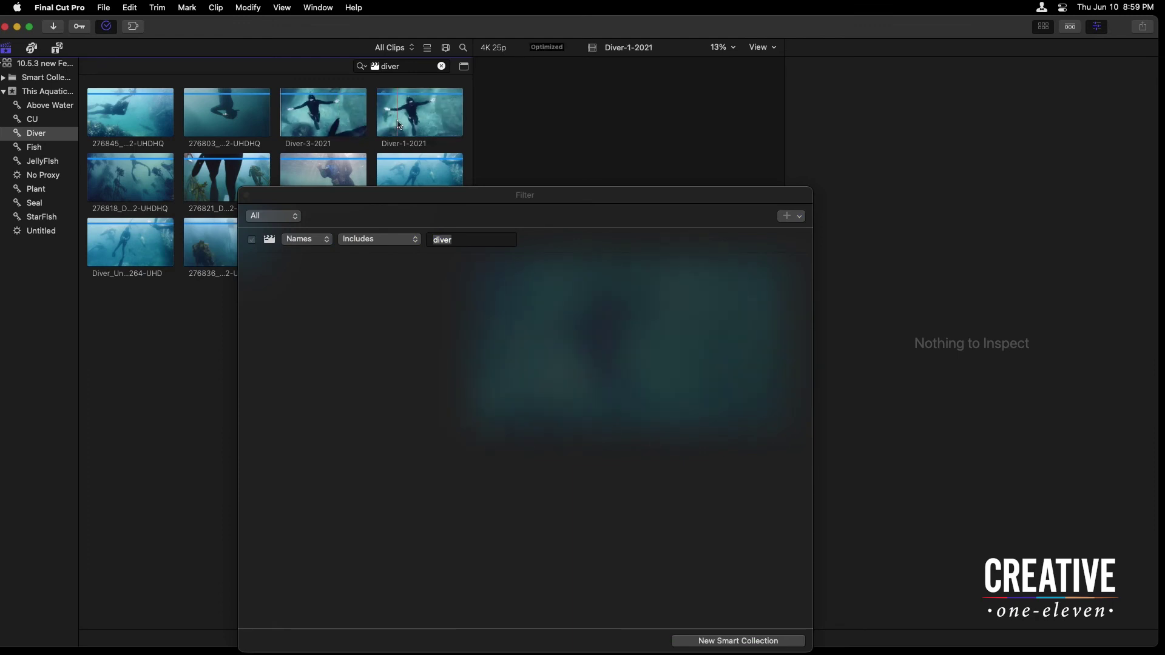
{"action": "left_click_drag", "start_coordinate": [280, 195], "coordinate": [218, 223]}
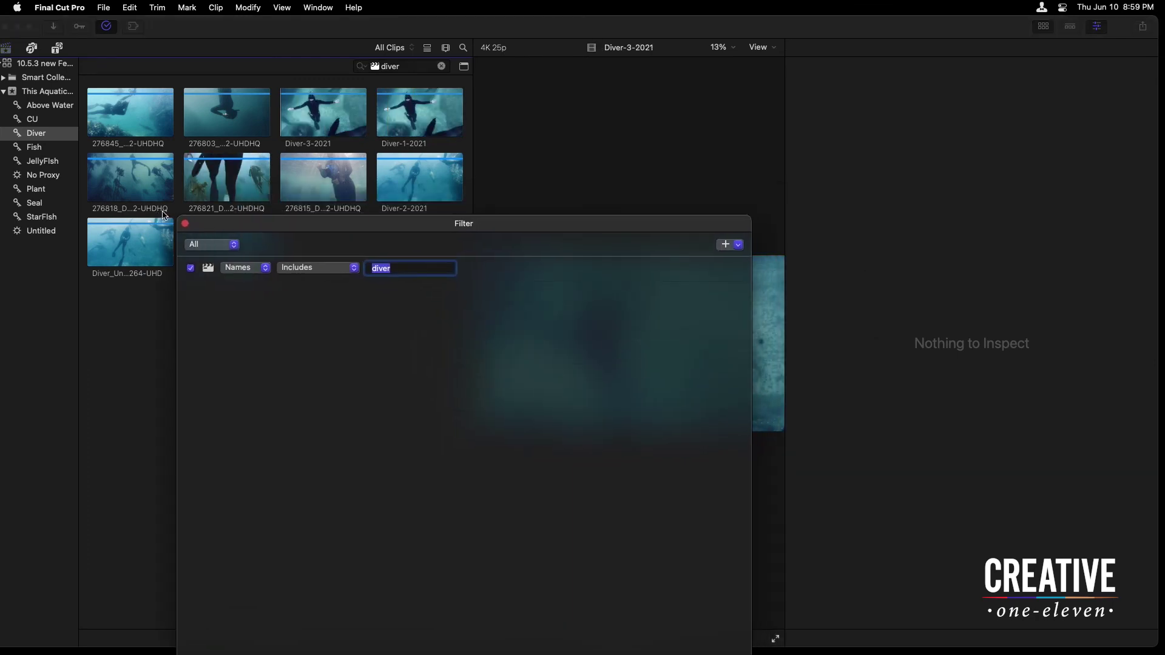
{"action": "left_click", "coordinate": [294, 182]}
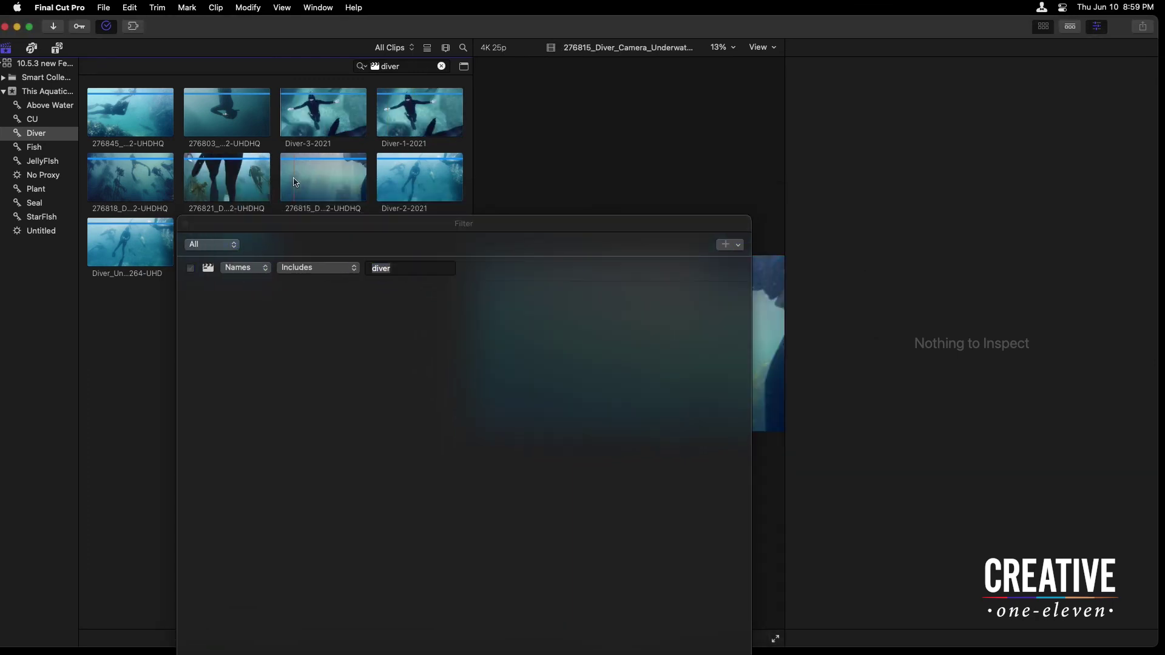
{"action": "left_click", "coordinate": [119, 178]}
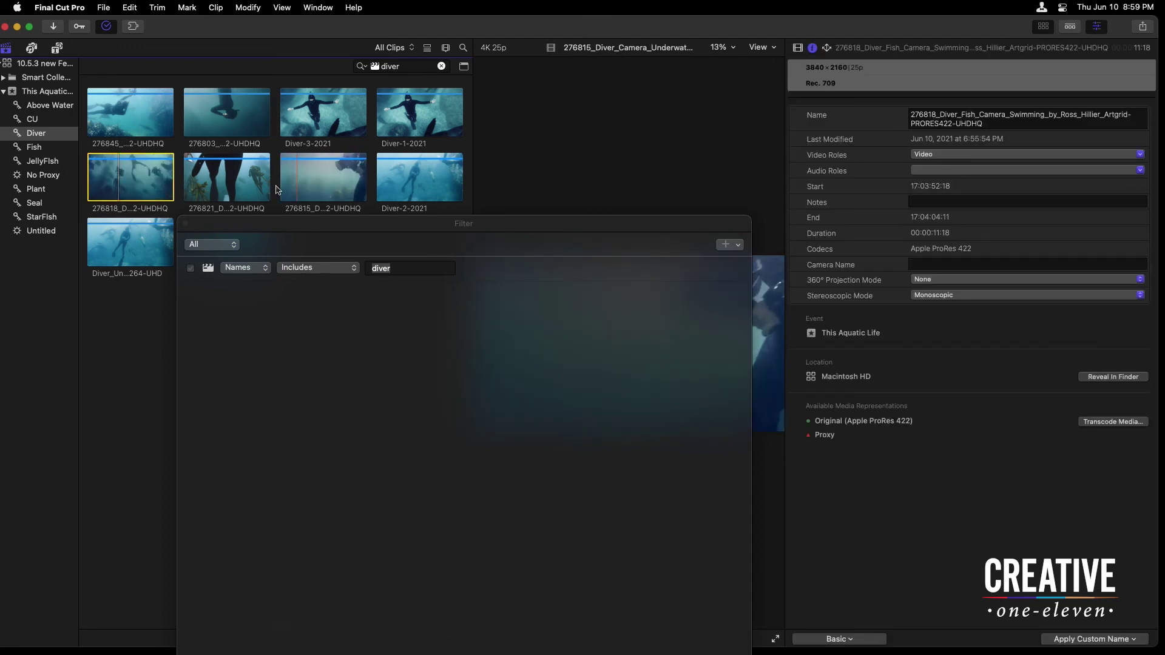
{"action": "left_click", "coordinate": [255, 185]}
{"action": "left_click", "coordinate": [126, 112]}
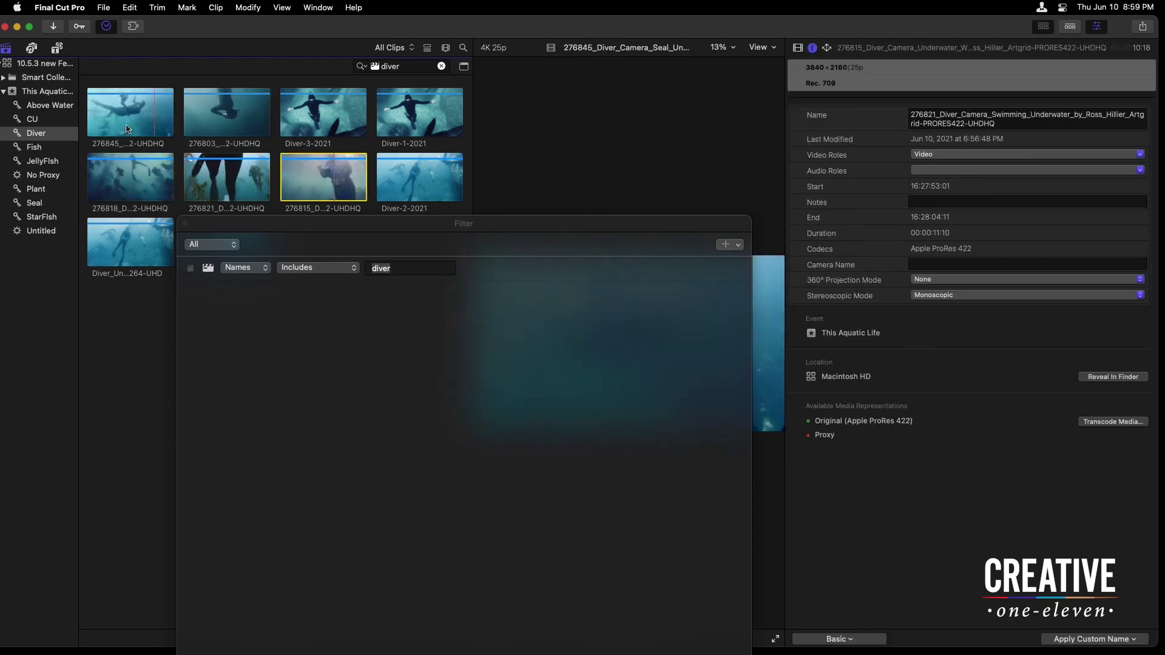
- Change the Names Includes filter value to 2021, leaving only the three renamed clips
{"action": "left_click", "coordinate": [397, 271]}
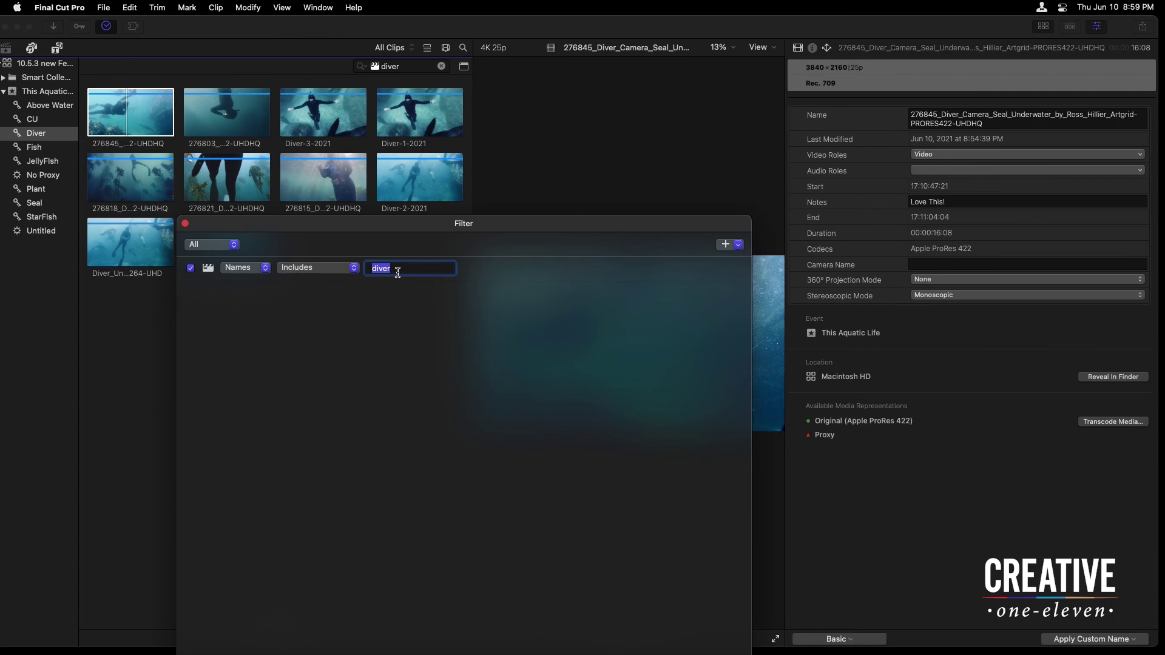
{"action": "type", "text": "2021"}
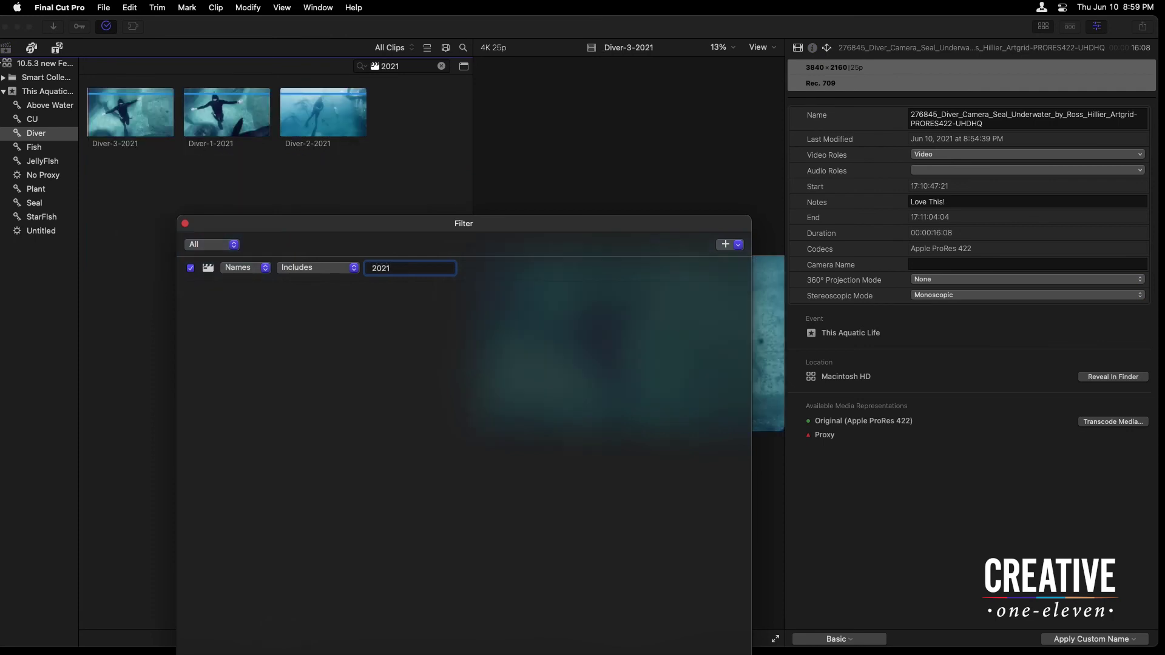
{"action": "left_click", "coordinate": [341, 149]}
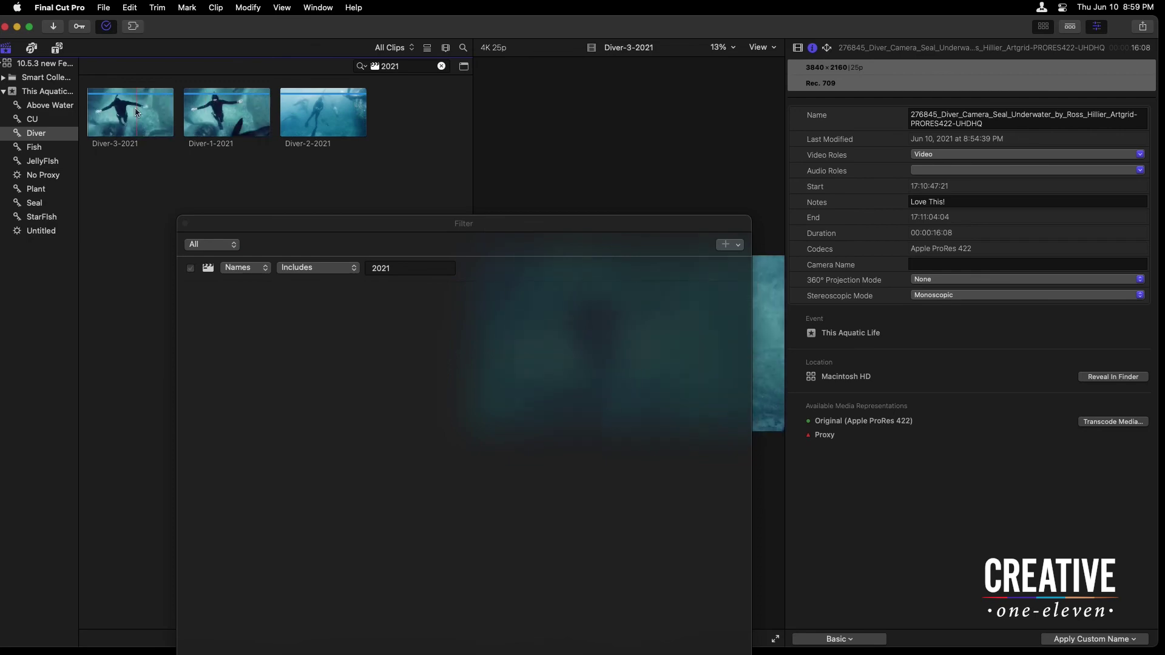